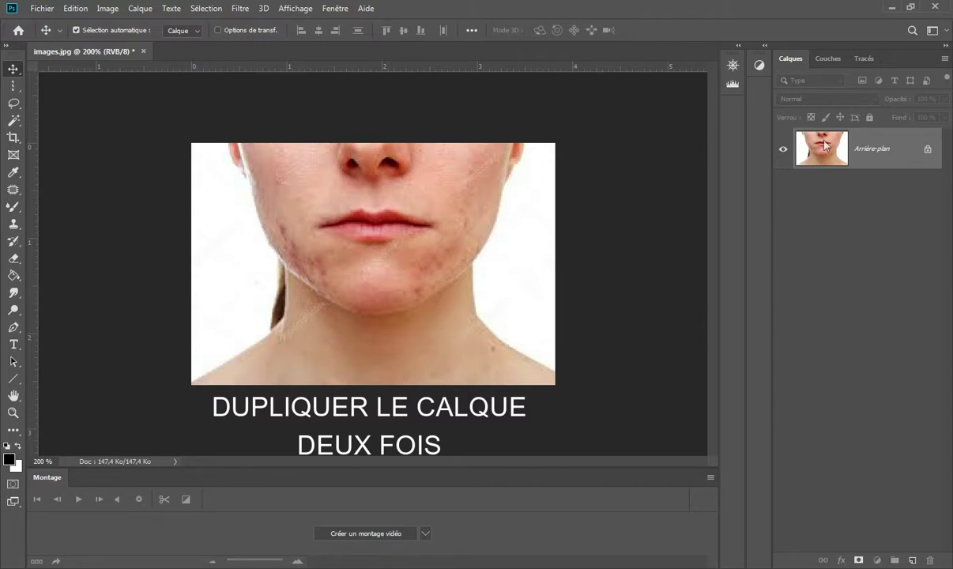
Duplicate the Arrière-plan layer twice to get two background copies.
{"action": "left_click_drag", "start_coordinate": [831, 157], "coordinate": [867, 319]}
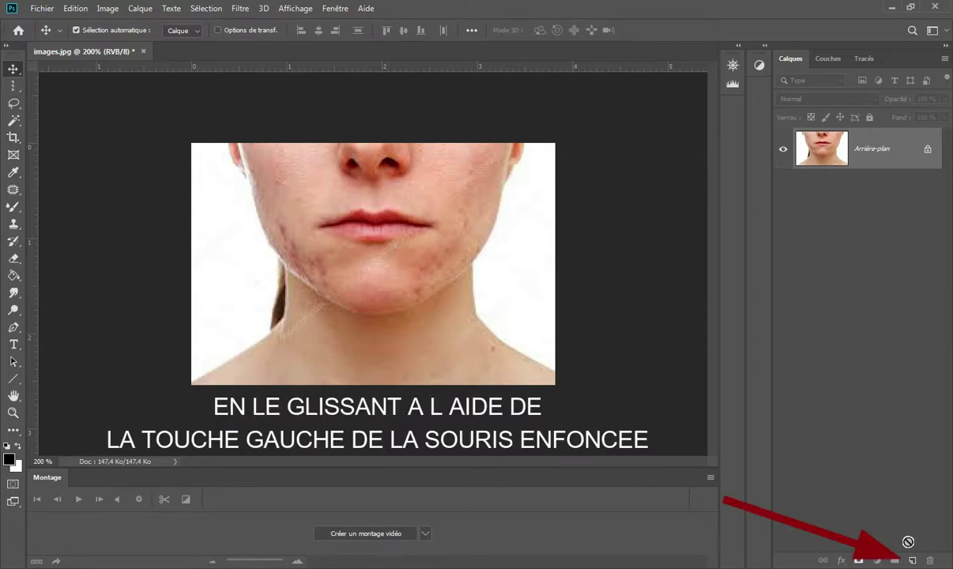
{"action": "left_click_drag", "start_coordinate": [867, 318], "coordinate": [913, 560]}
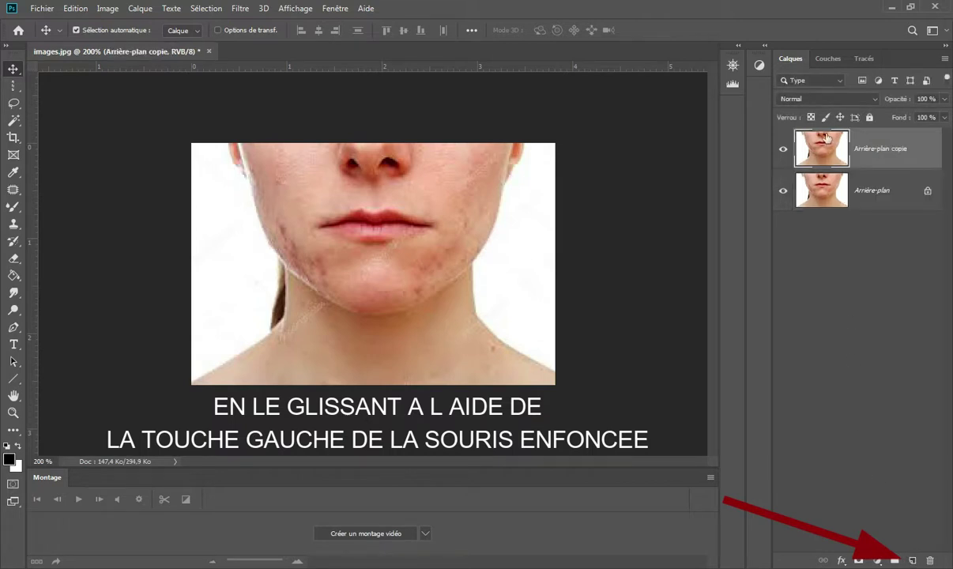
{"action": "left_click_drag", "start_coordinate": [829, 140], "coordinate": [906, 510]}
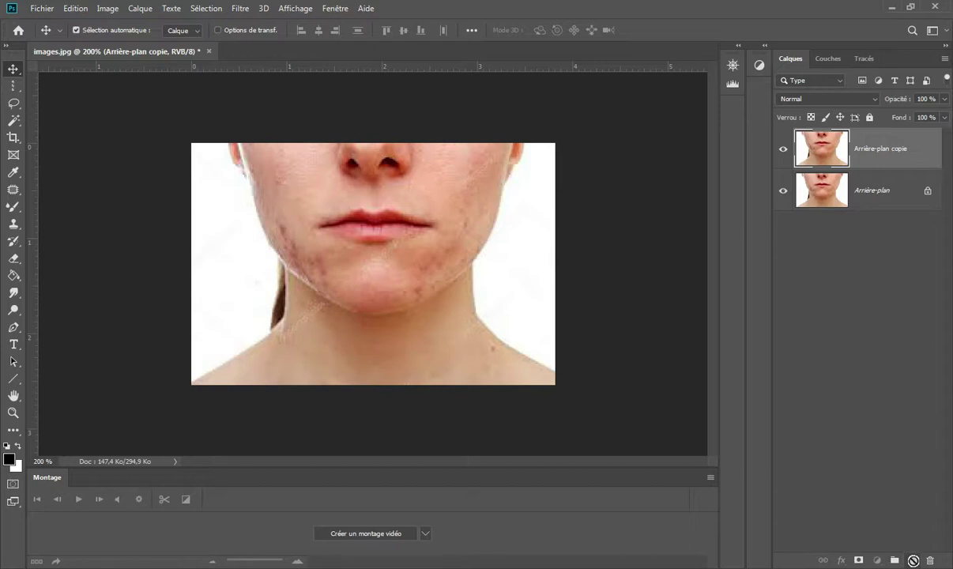
{"action": "left_click_drag", "start_coordinate": [906, 510], "coordinate": [914, 558]}
Rename the first copy 'couleur' and the top copy 'texture', then hide texture.
{"action": "double_click", "coordinate": [862, 192]}
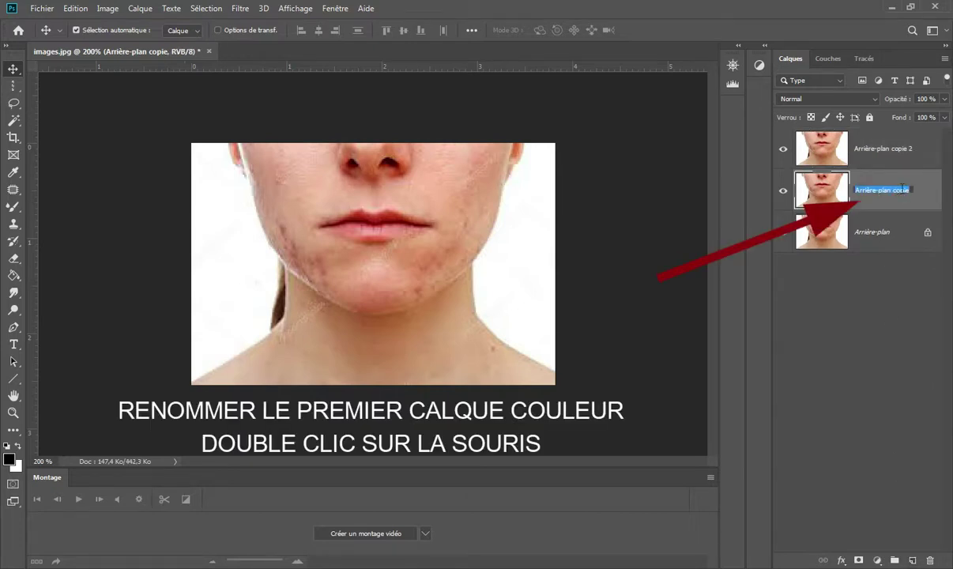
{"action": "type", "text": "couleur"}
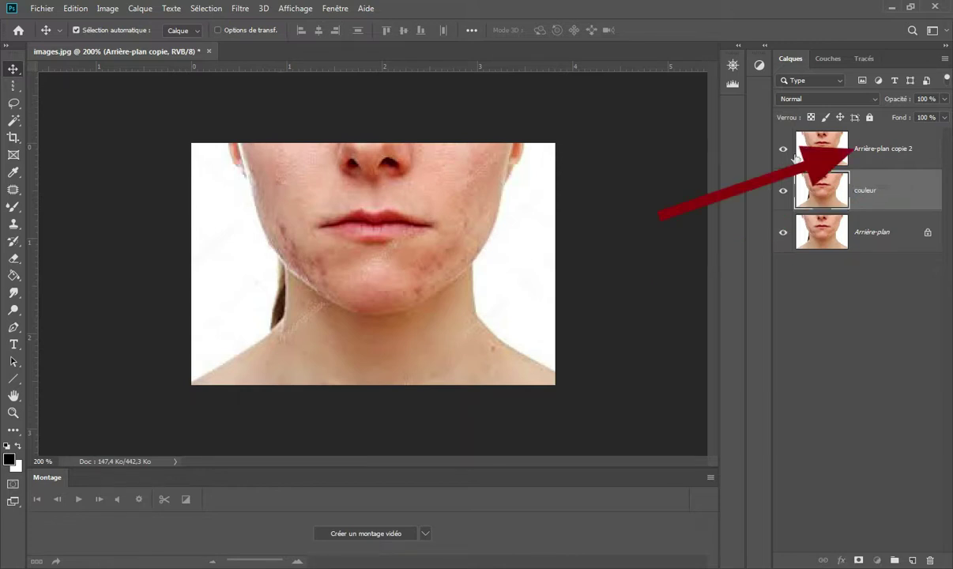
{"action": "left_click", "coordinate": [885, 150]}
{"action": "double_click", "coordinate": [901, 150]}
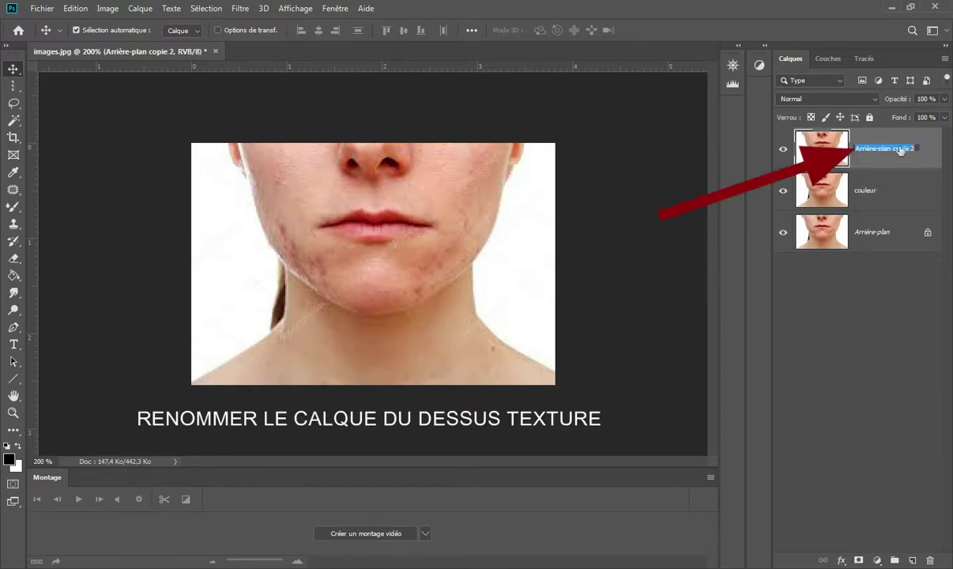
{"action": "type", "text": "texture"}
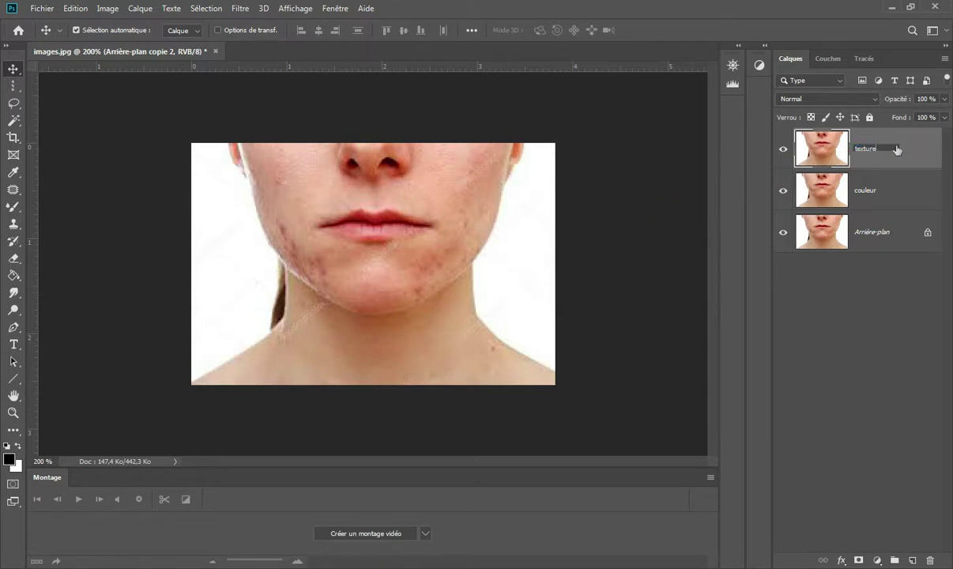
{"action": "key", "text": "Return"}
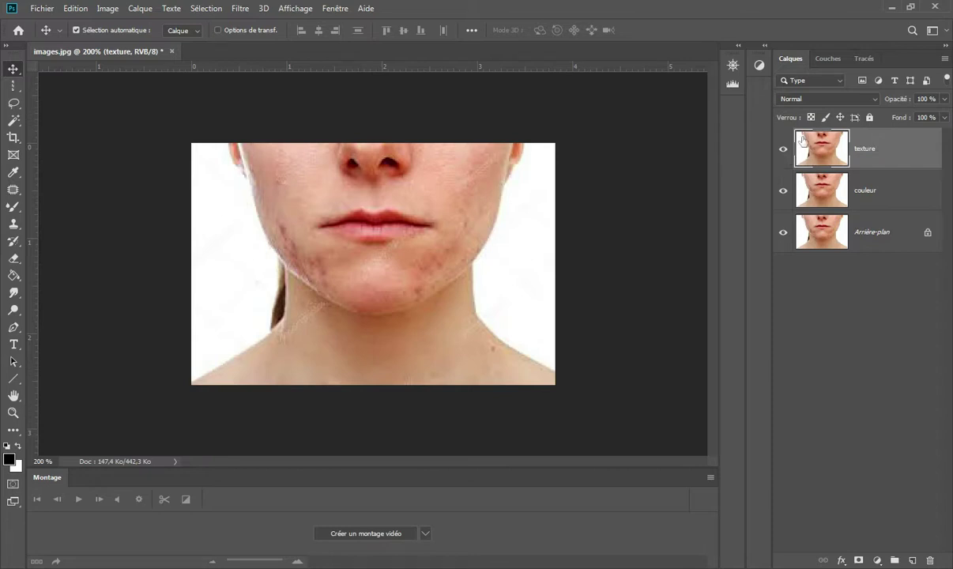
{"action": "left_click", "coordinate": [783, 151]}
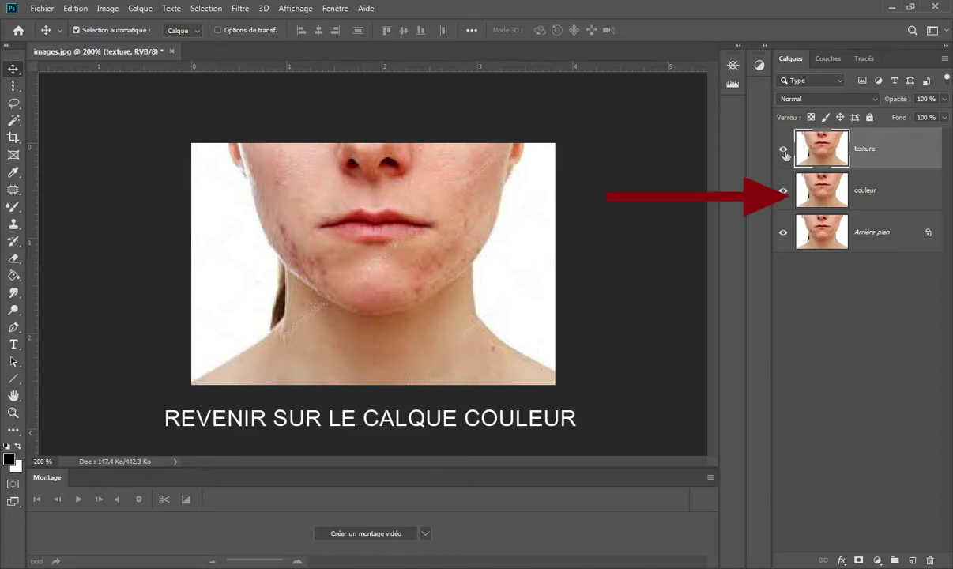
Select the couleur layer and bring up the Filtre menu.
{"action": "left_click", "coordinate": [816, 188]}
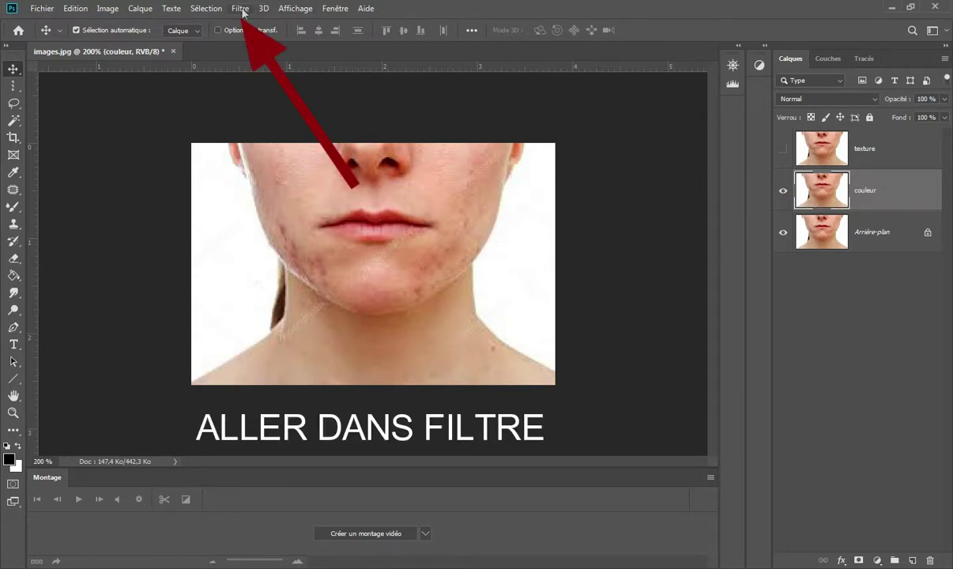
{"action": "left_click", "coordinate": [241, 9]}
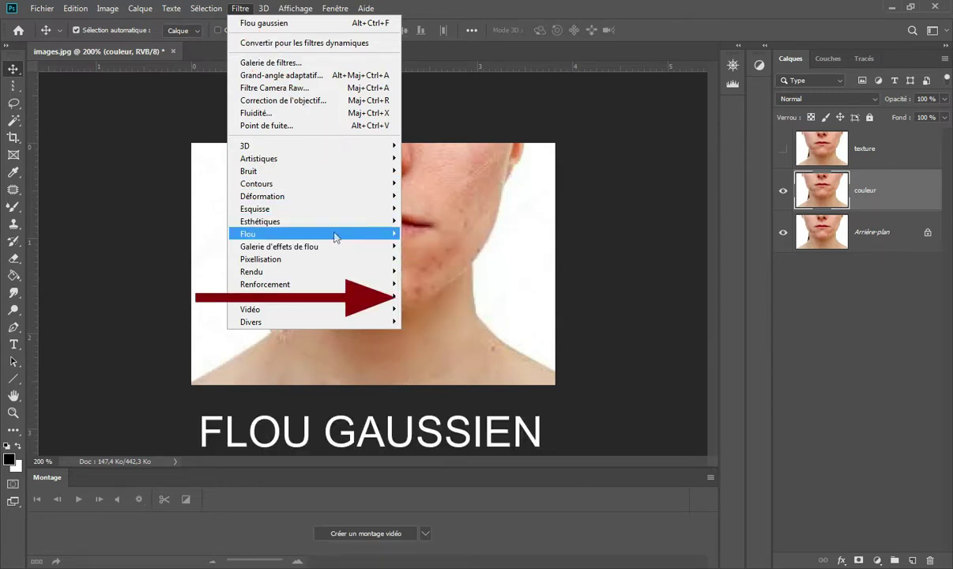
{"action": "mouse_move", "coordinate": [248, 234]}
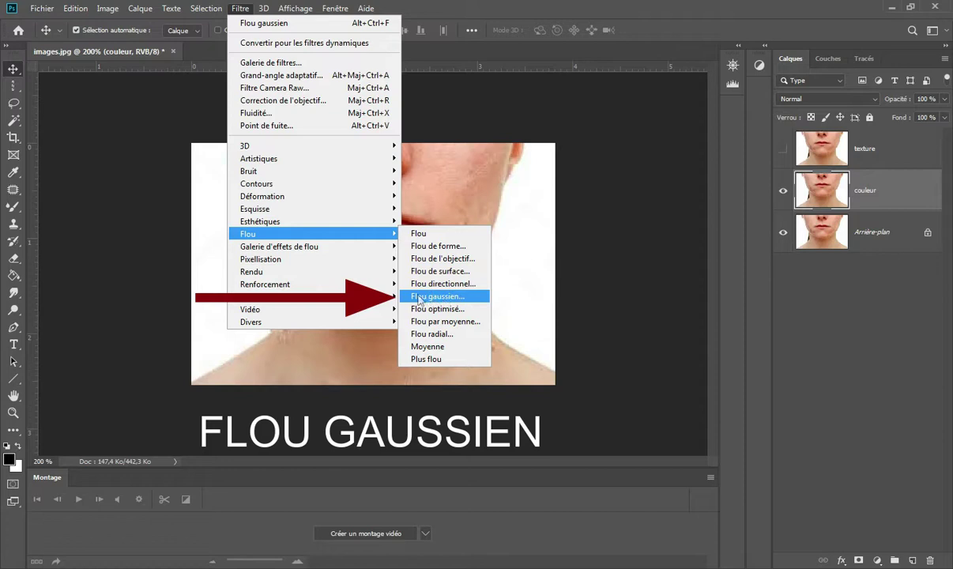
Apply a Flou gaussien of about 9.2 pixels radius to the couleur layer.
{"action": "left_click", "coordinate": [431, 298]}
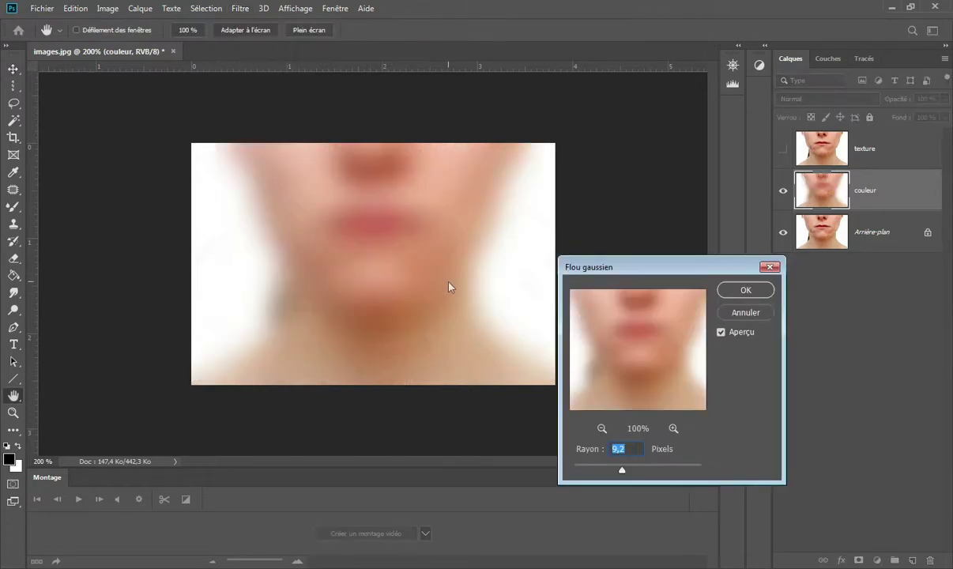
{"action": "mouse_move", "coordinate": [622, 472]}
{"action": "left_mouse_down"}
{"action": "mouse_move", "coordinate": [609, 473]}
{"action": "mouse_move", "coordinate": [622, 472]}
{"action": "left_mouse_up"}
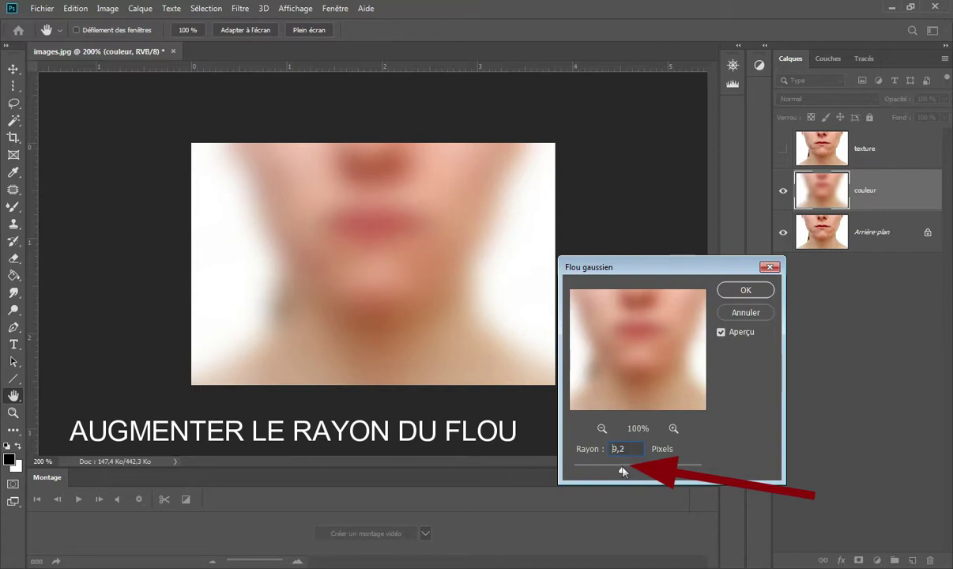
{"action": "left_click", "coordinate": [636, 353]}
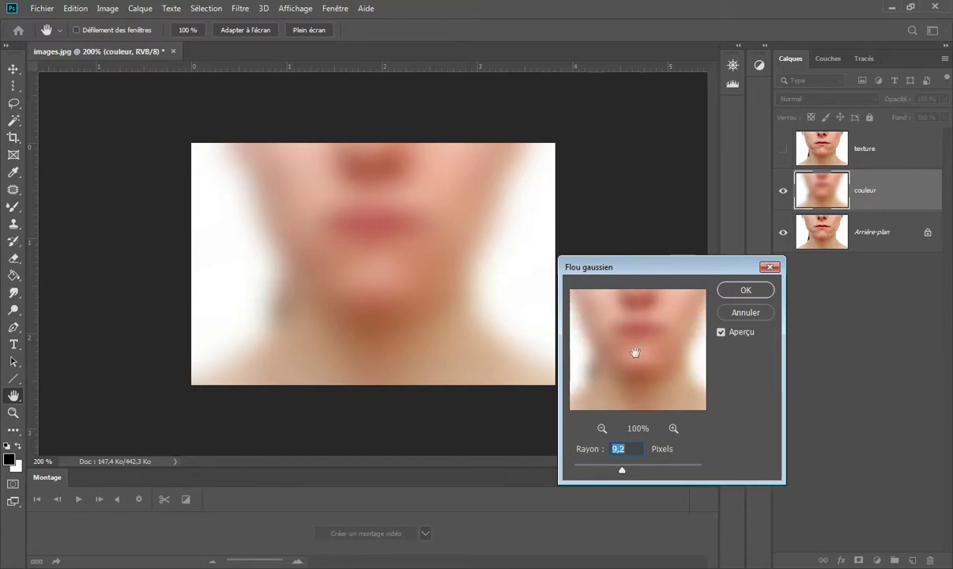
{"action": "left_click", "coordinate": [753, 290]}
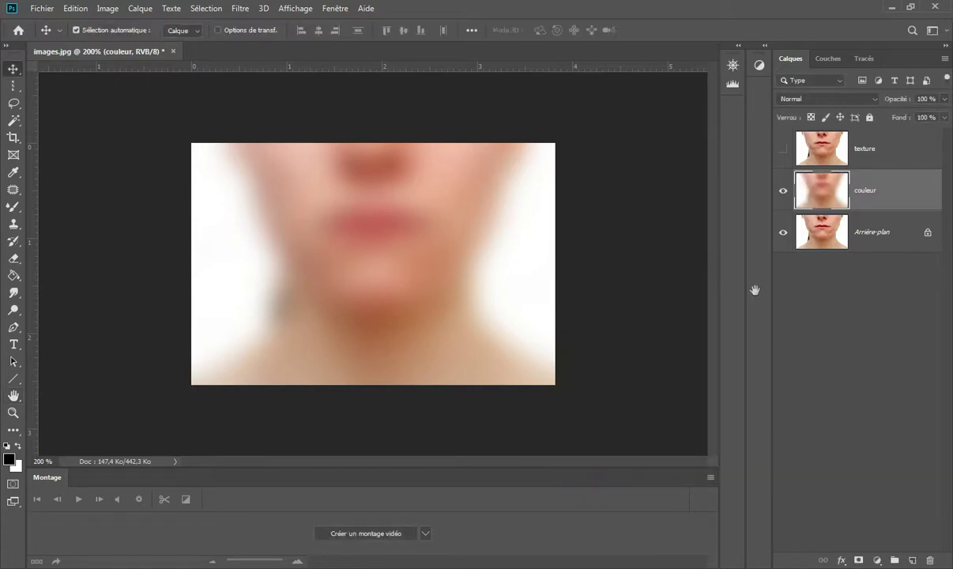
Show and select the texture layer, then bring up Image > Appliquer une image.
{"action": "left_click", "coordinate": [784, 149]}
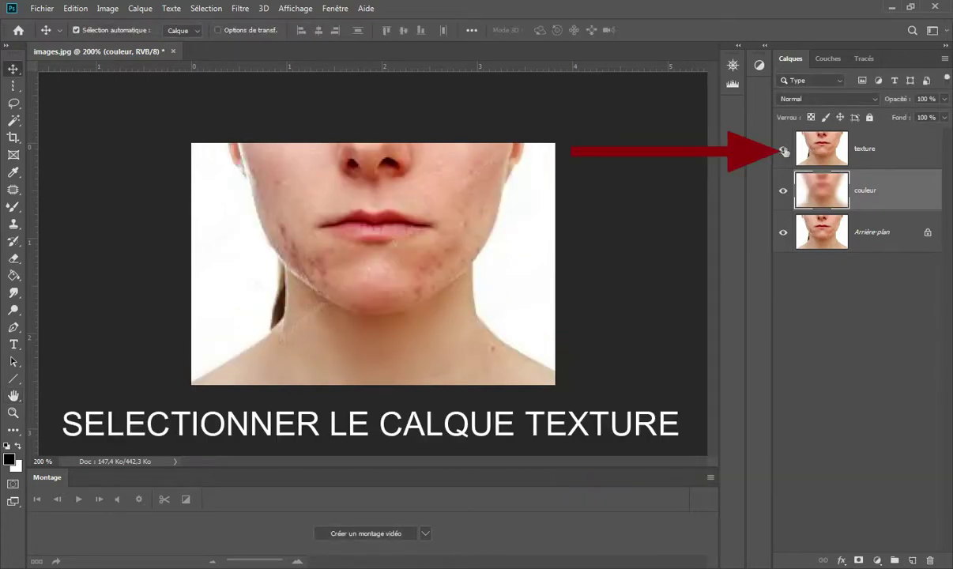
{"action": "left_click", "coordinate": [829, 148]}
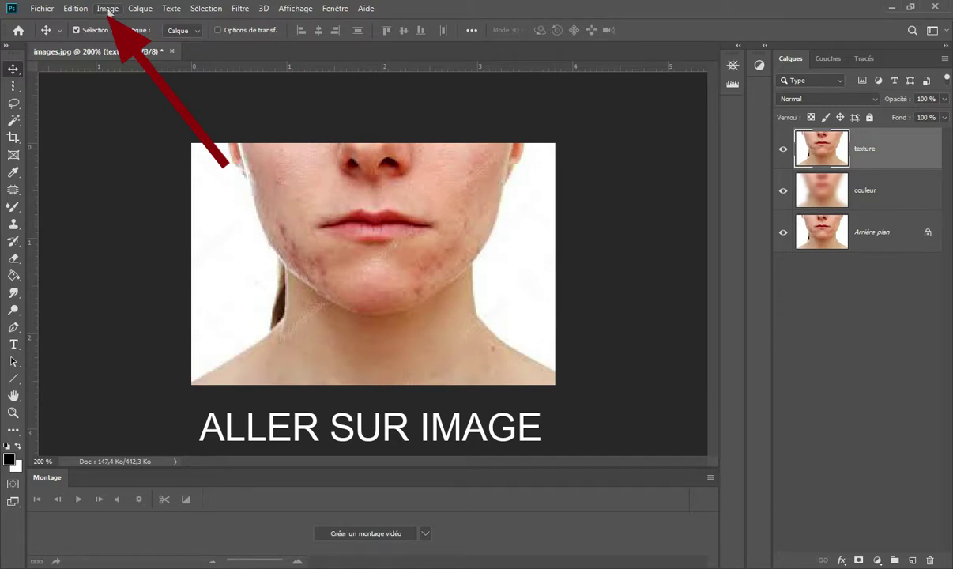
{"action": "left_click", "coordinate": [109, 11]}
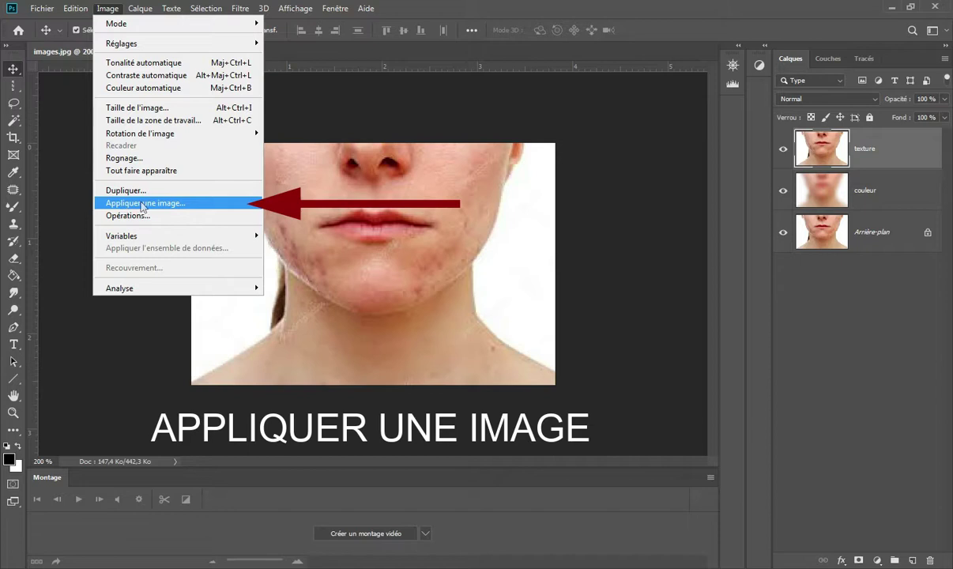
{"action": "left_click", "coordinate": [142, 204]}
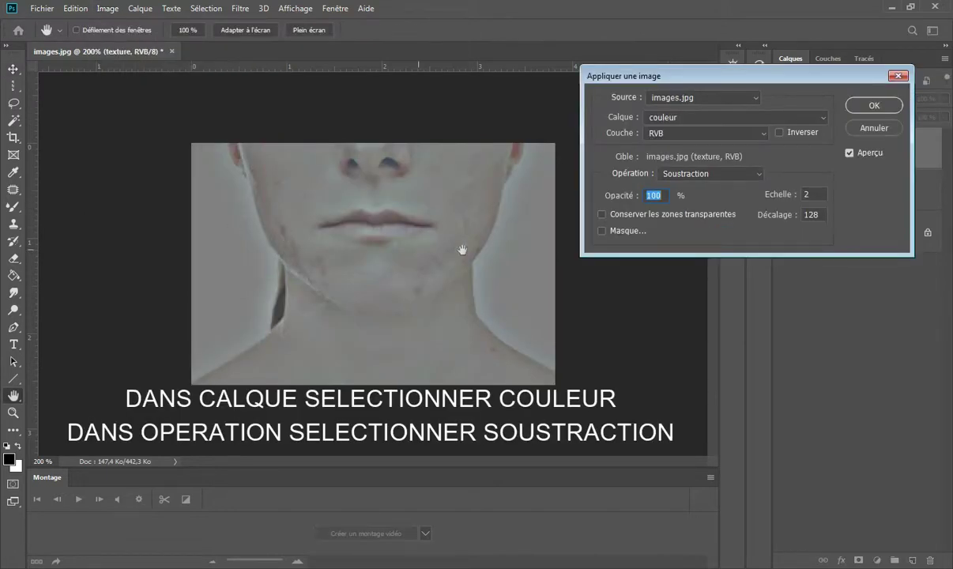
Apply Image to texture: Soustraction of couleur at scale 2, offset 128.
{"action": "left_click", "coordinate": [692, 117]}
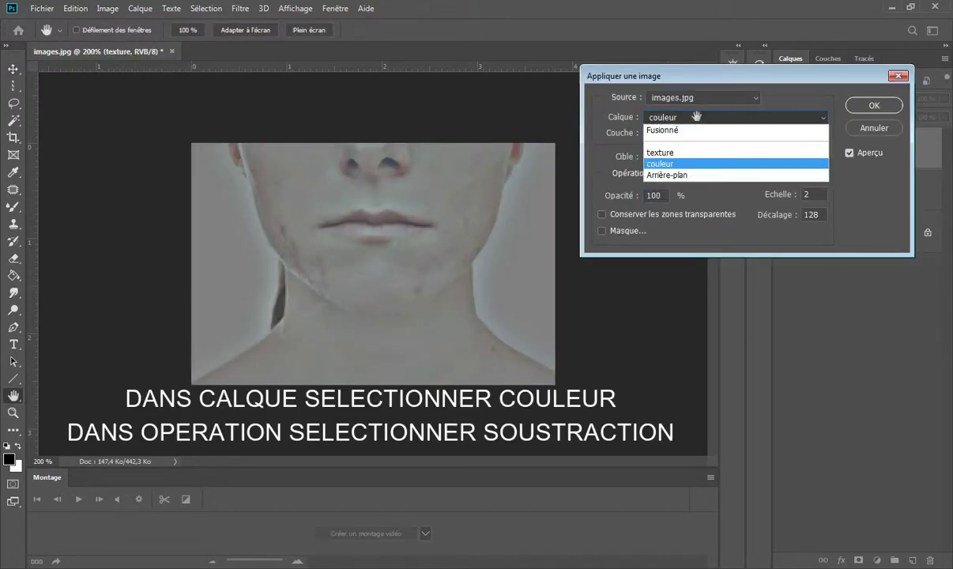
{"action": "left_click", "coordinate": [688, 165]}
{"action": "left_click", "coordinate": [709, 173]}
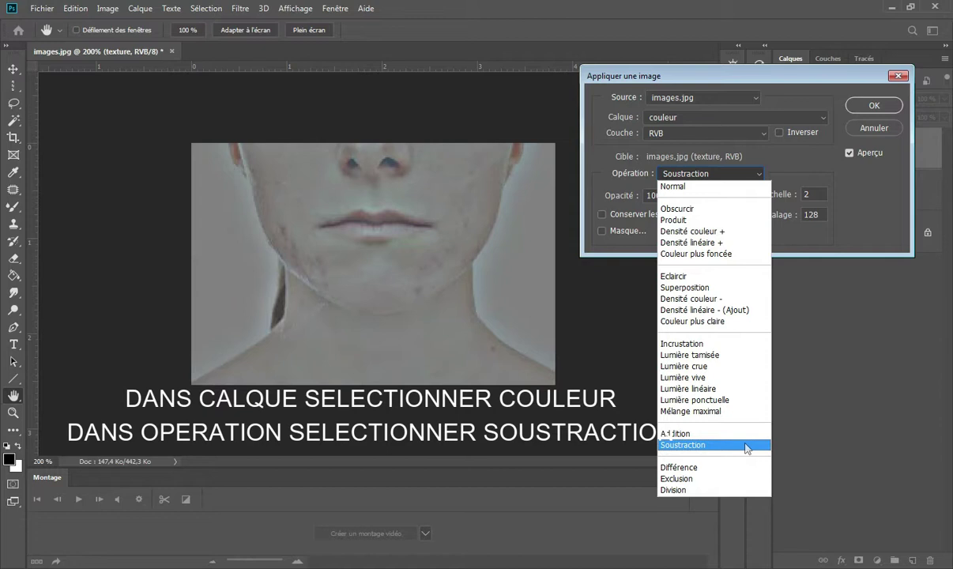
{"action": "left_click", "coordinate": [747, 446]}
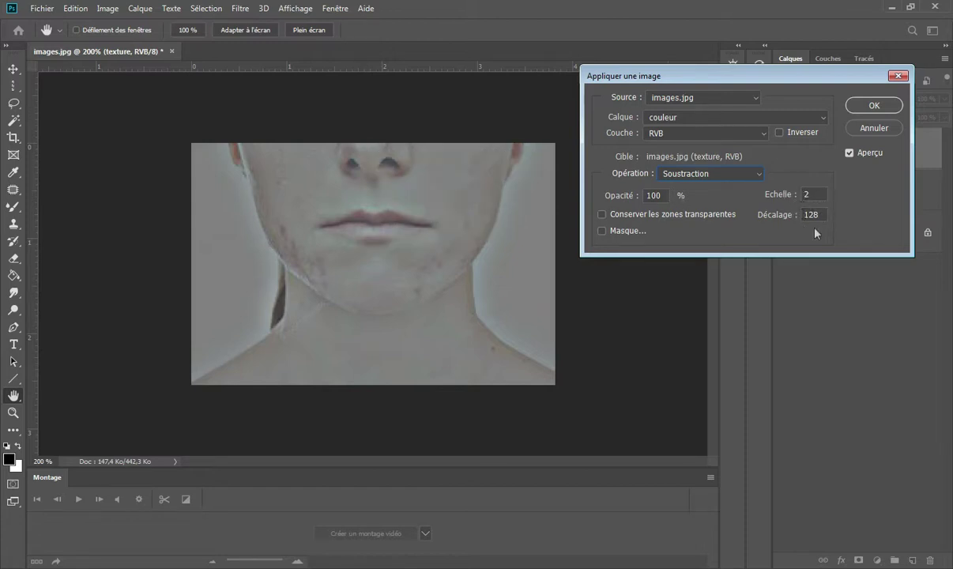
{"action": "left_click", "coordinate": [878, 106]}
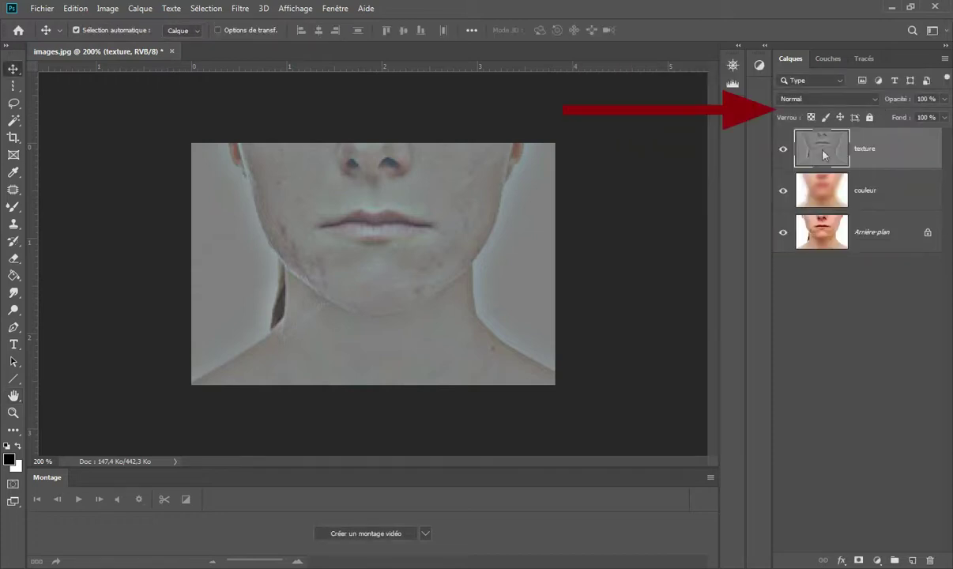
Set the texture layer's blend mode to Lumière linéaire.
{"action": "left_click", "coordinate": [830, 98]}
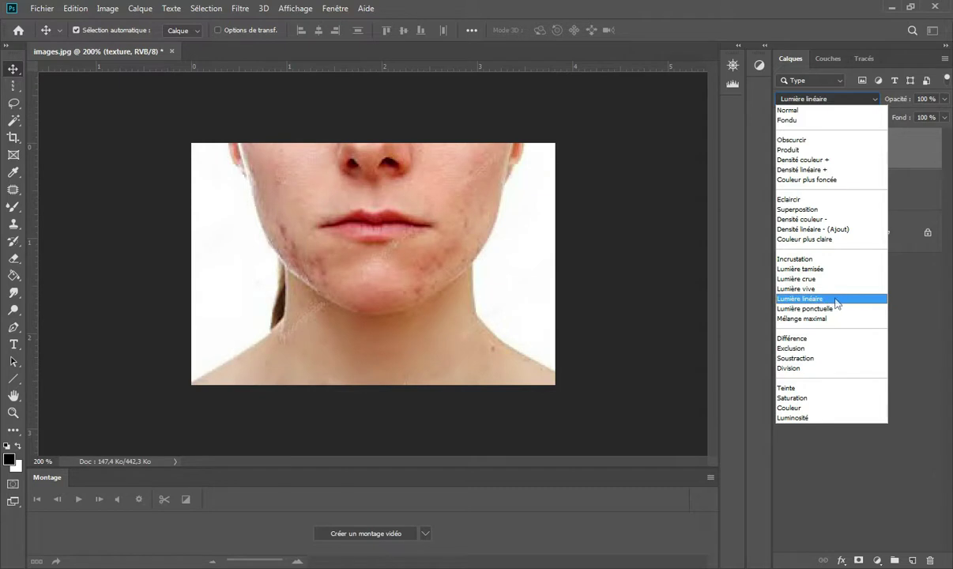
{"action": "left_click", "coordinate": [841, 303]}
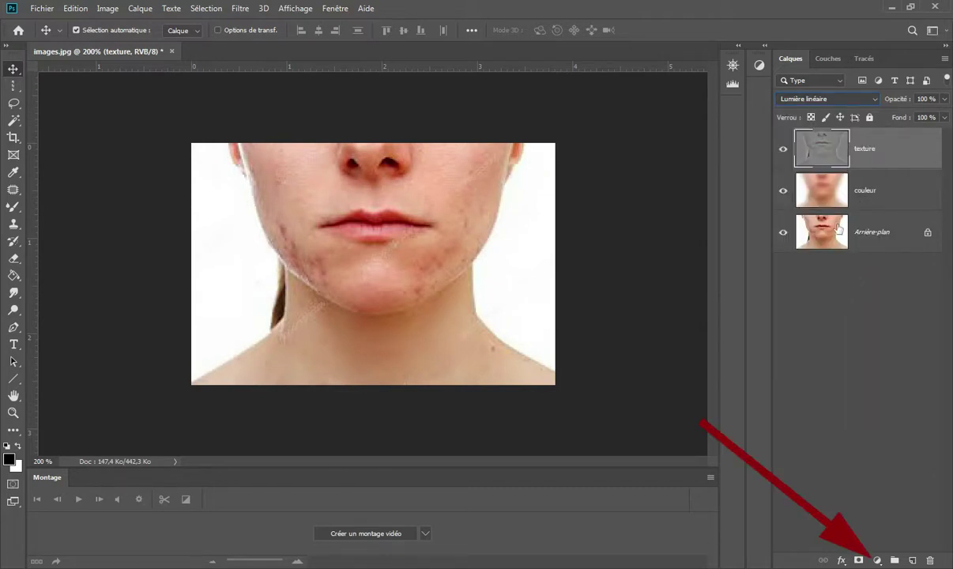
Add a Noir et blanc adjustment layer with Rouges lowered to -31.
{"action": "left_click", "coordinate": [879, 561]}
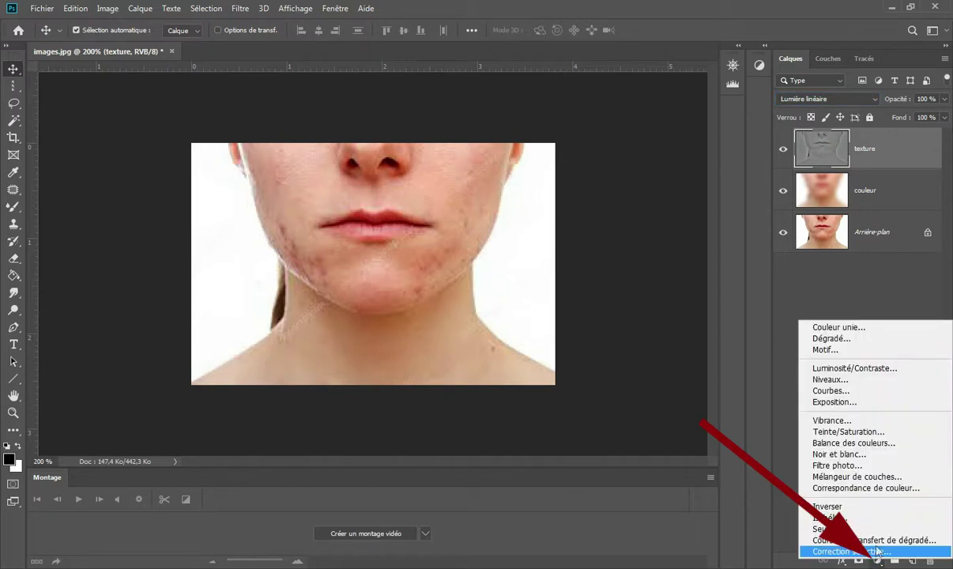
{"action": "left_click", "coordinate": [877, 457]}
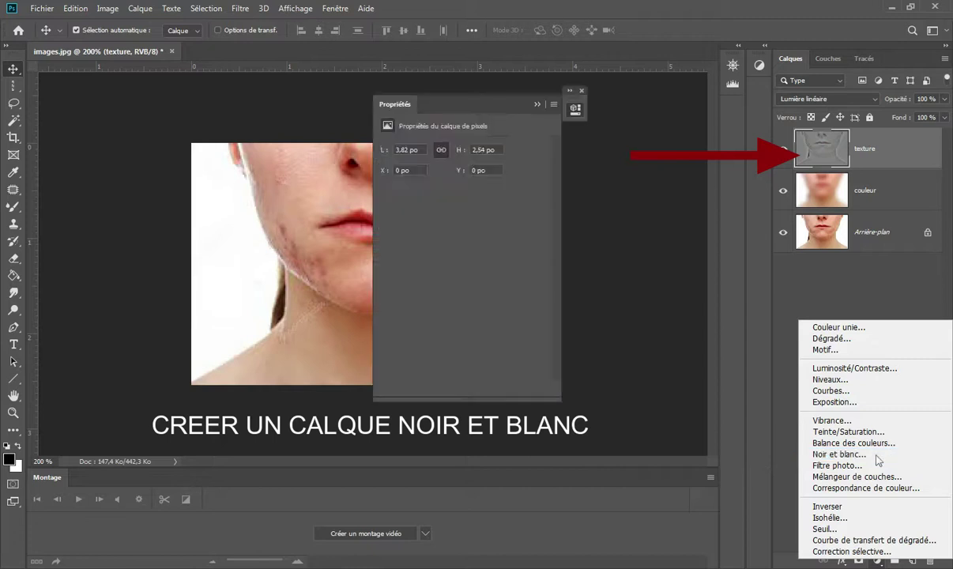
{"action": "left_click", "coordinate": [582, 90]}
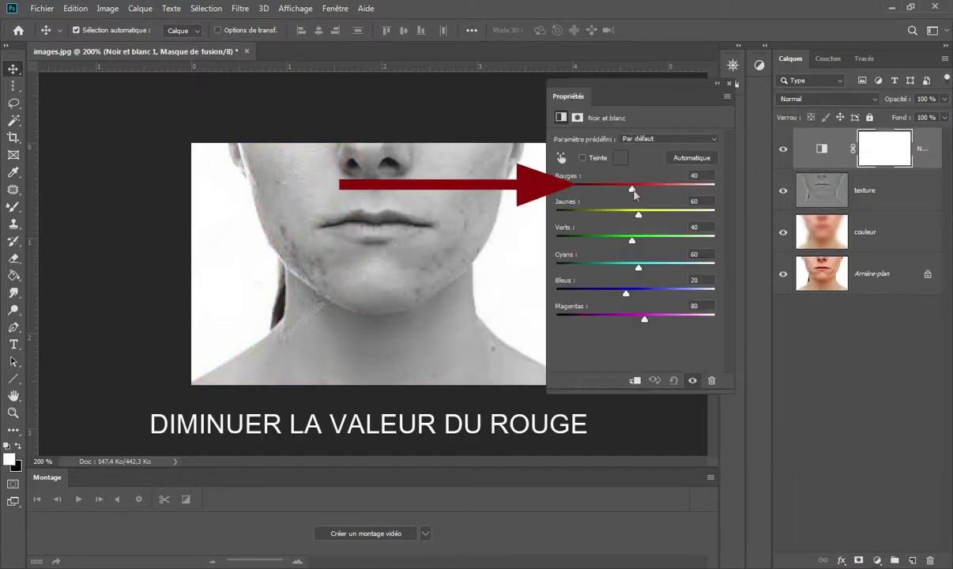
{"action": "left_click_drag", "start_coordinate": [633, 190], "coordinate": [610, 191]}
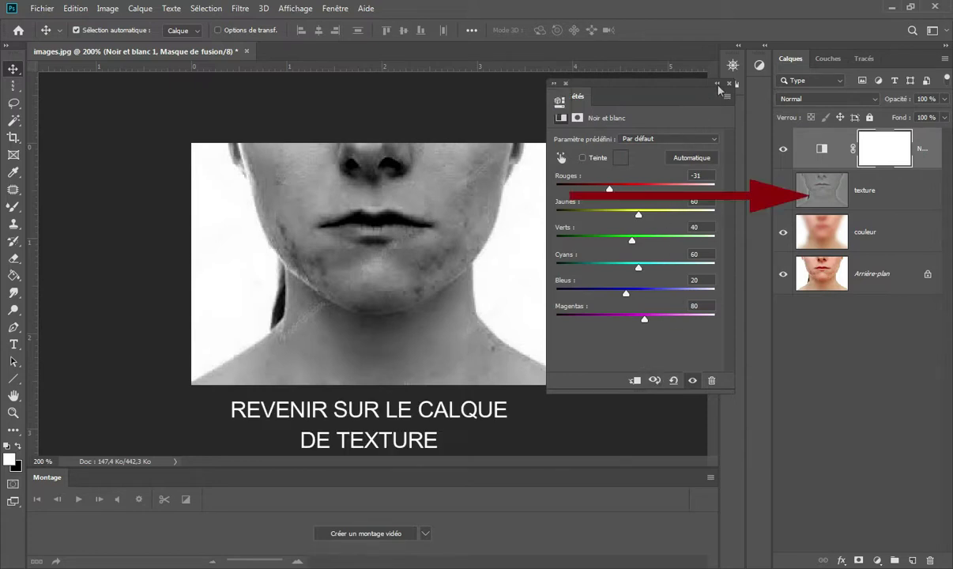
{"action": "double_click", "coordinate": [677, 80]}
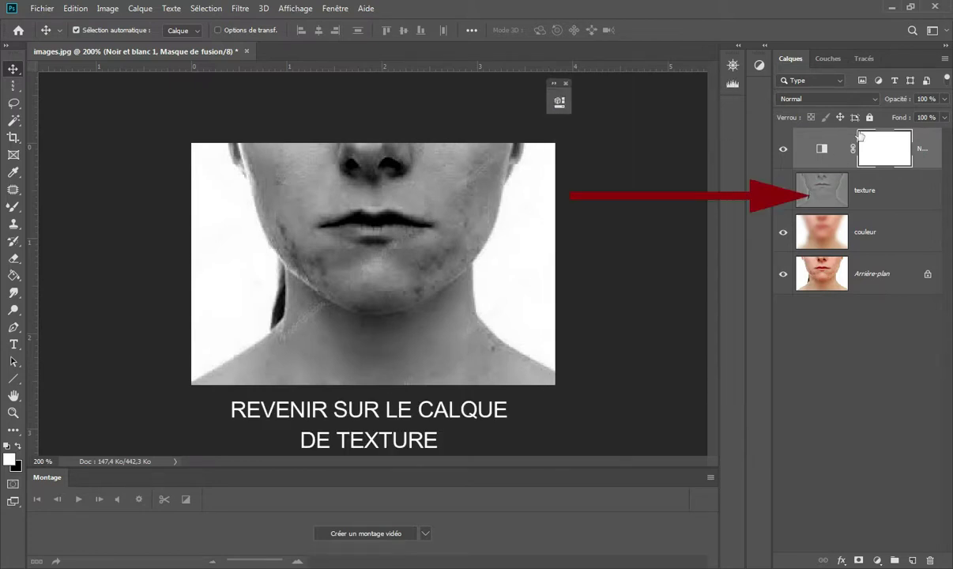
Select texture and smooth the blotchy left jaw with the Mixer Brush.
{"action": "left_click", "coordinate": [826, 194]}
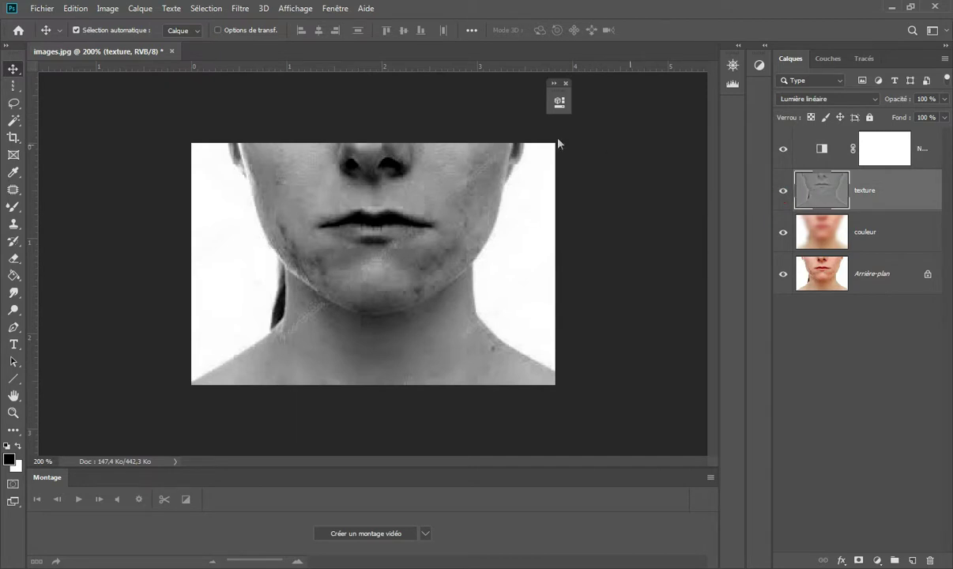
{"action": "left_click", "coordinate": [26, 205]}
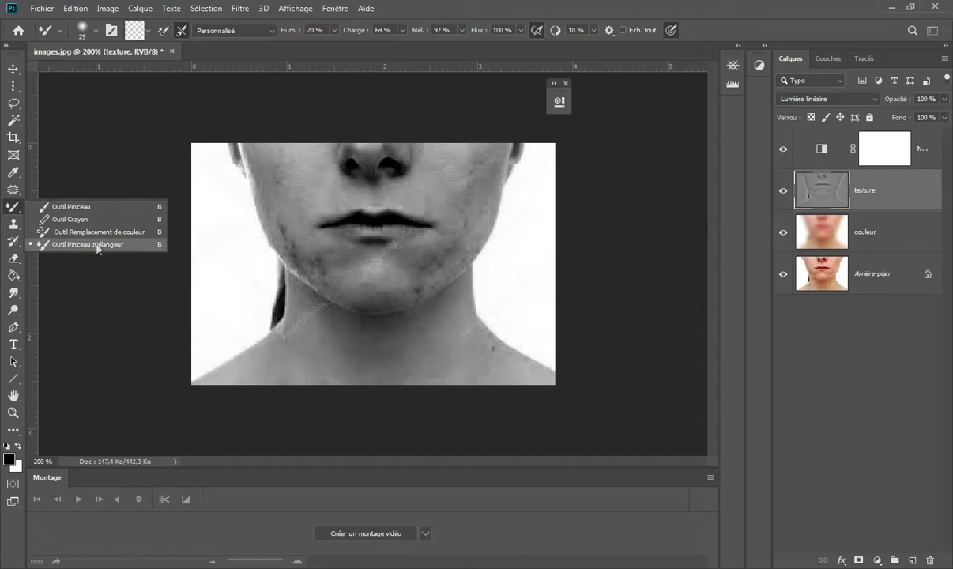
{"action": "left_click", "coordinate": [95, 245]}
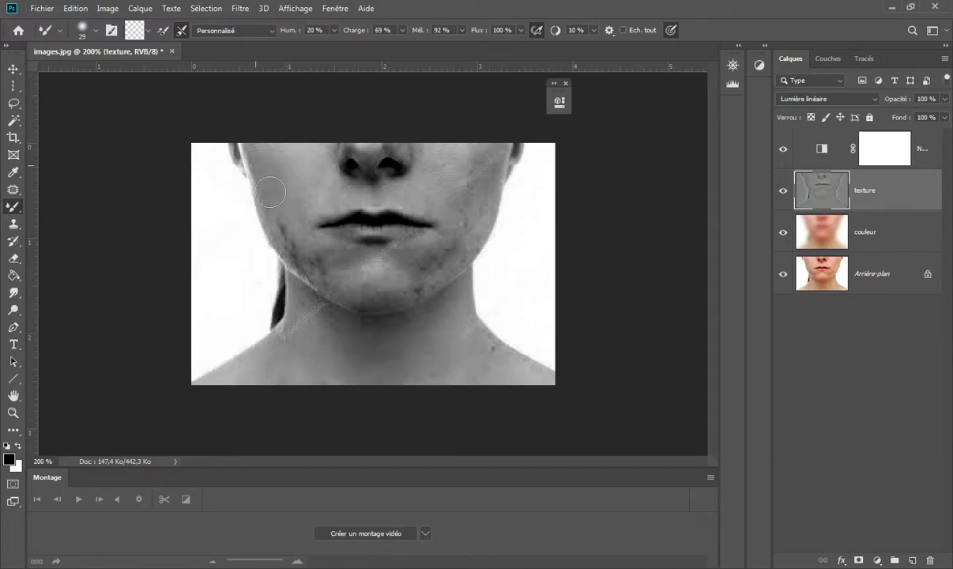
{"action": "mouse_move", "coordinate": [293, 245]}
{"action": "left_mouse_down"}
{"action": "mouse_move", "coordinate": [315, 270]}
{"action": "mouse_move", "coordinate": [295, 234]}
{"action": "mouse_move", "coordinate": [282, 239]}
{"action": "mouse_move", "coordinate": [332, 261]}
{"action": "mouse_move", "coordinate": [360, 259]}
{"action": "mouse_move", "coordinate": [340, 261]}
{"action": "mouse_move", "coordinate": [317, 246]}
{"action": "mouse_move", "coordinate": [403, 256]}
{"action": "mouse_move", "coordinate": [367, 243]}
{"action": "mouse_move", "coordinate": [419, 236]}
{"action": "mouse_move", "coordinate": [431, 266]}
{"action": "mouse_move", "coordinate": [347, 287]}
{"action": "mouse_move", "coordinate": [310, 265]}
{"action": "mouse_move", "coordinate": [351, 283]}
{"action": "mouse_move", "coordinate": [294, 237]}
{"action": "mouse_move", "coordinate": [281, 210]}
{"action": "mouse_move", "coordinate": [309, 181]}
{"action": "left_mouse_up"}
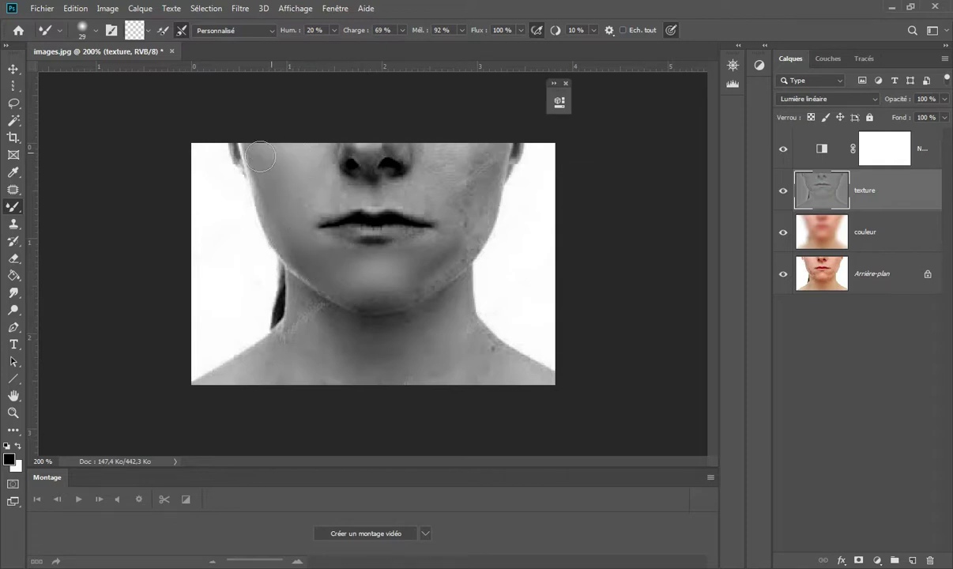
Toggle to the original photo alone to compare the retouching.
{"action": "left_click", "coordinate": [784, 275], "text": "alt"}
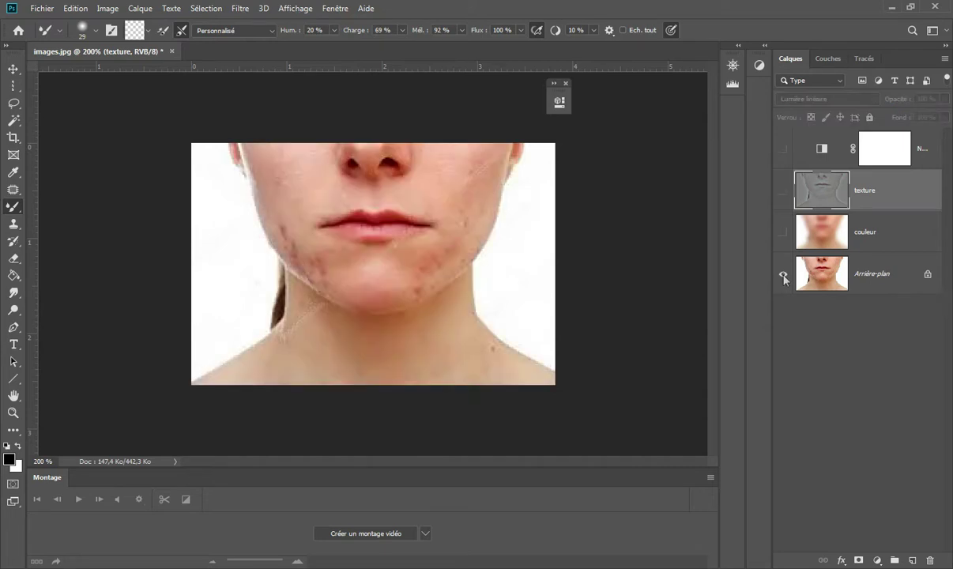
{"action": "left_click", "coordinate": [783, 276], "text": "alt"}
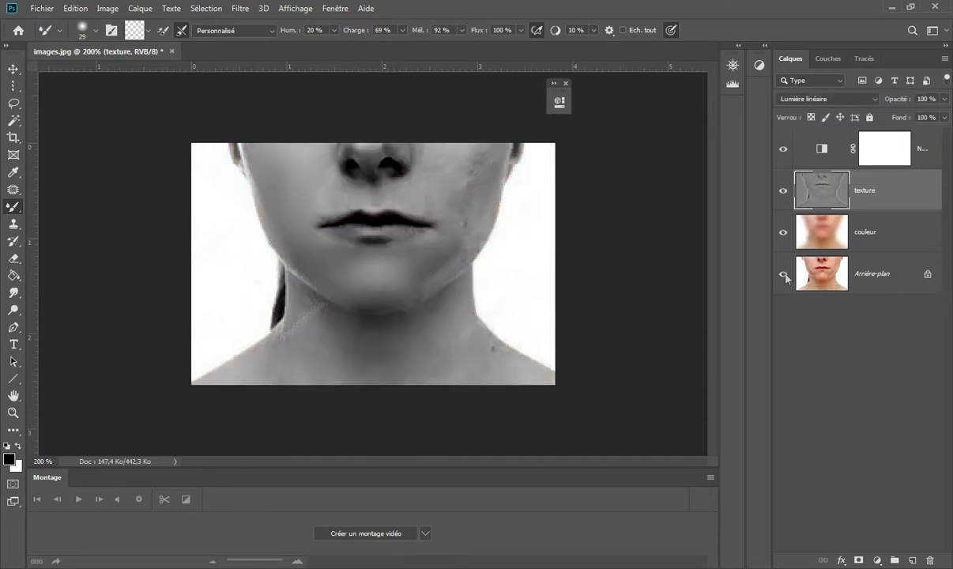
{"action": "left_click", "coordinate": [785, 276], "text": "alt"}
{"action": "left_click", "coordinate": [785, 276], "text": "alt"}
Smooth the skin from chin to right cheek and near the upper lip with a larger brush.
{"action": "mouse_move", "coordinate": [329, 270]}
{"action": "left_mouse_down"}
{"action": "mouse_move", "coordinate": [385, 273]}
{"action": "mouse_move", "coordinate": [419, 260]}
{"action": "mouse_move", "coordinate": [436, 206]}
{"action": "mouse_move", "coordinate": [472, 186]}
{"action": "mouse_move", "coordinate": [443, 177]}
{"action": "mouse_move", "coordinate": [438, 190]}
{"action": "left_mouse_up"}
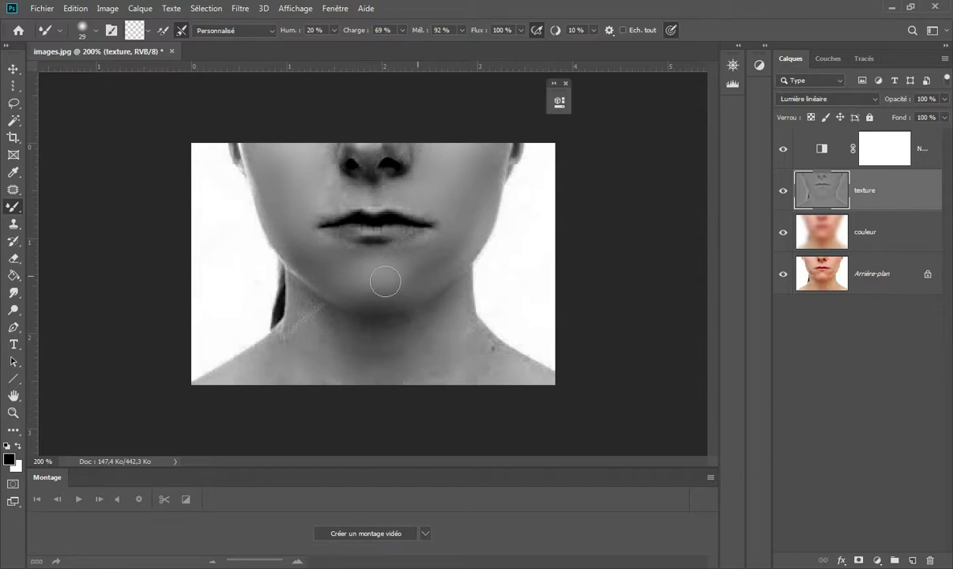
{"action": "mouse_move", "coordinate": [382, 275]}
{"action": "left_mouse_down"}
{"action": "mouse_move", "coordinate": [393, 279]}
{"action": "mouse_move", "coordinate": [370, 239]}
{"action": "left_mouse_up"}
{"action": "left_click_drag", "start_coordinate": [336, 185], "coordinate": [313, 216]}
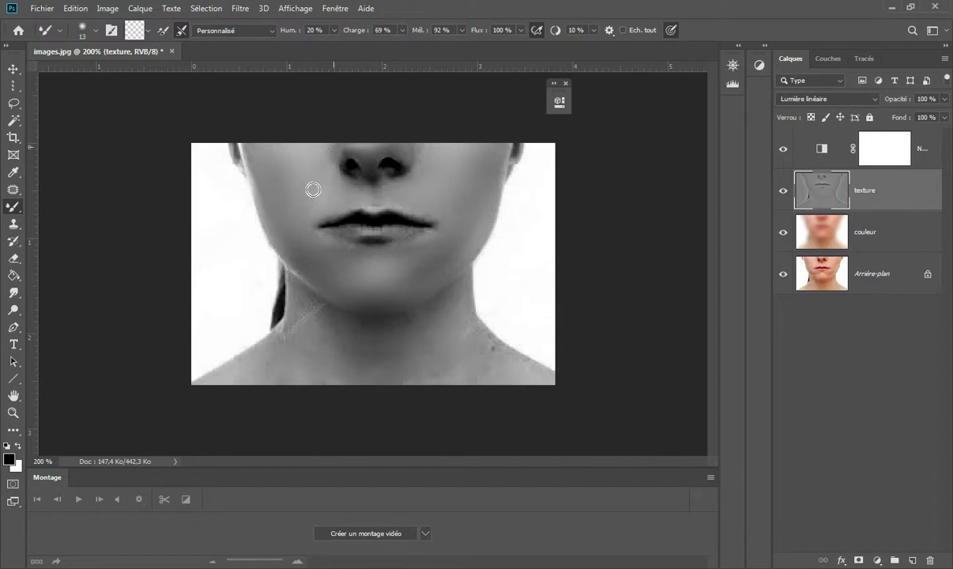
{"action": "left_click", "coordinate": [783, 276], "text": "alt"}
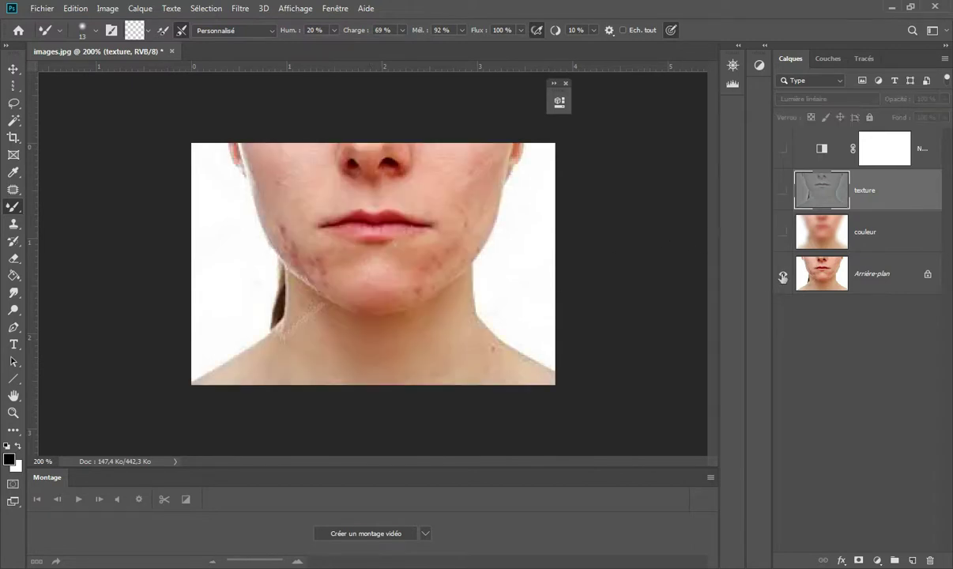
{"action": "left_click", "coordinate": [783, 276], "text": "alt"}
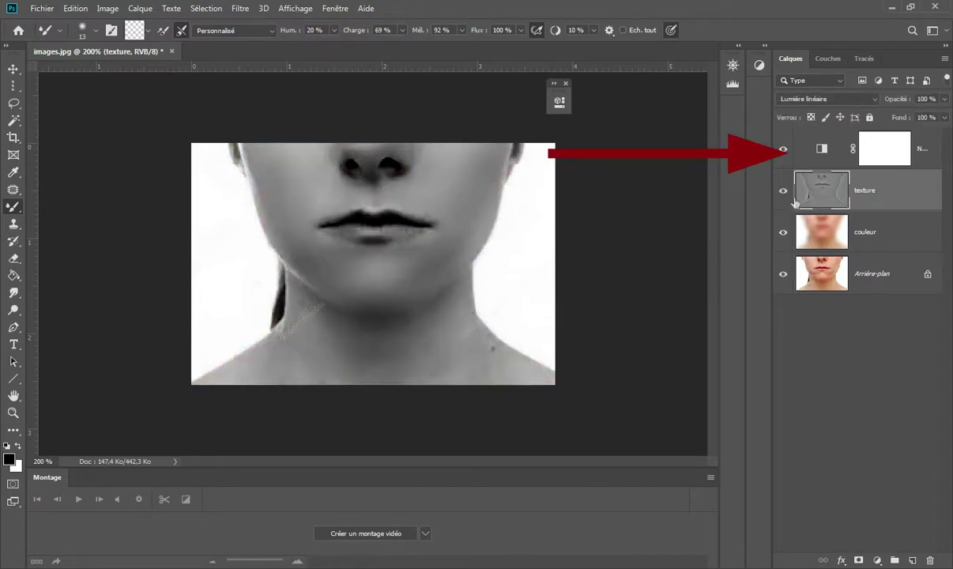
{"action": "left_click", "coordinate": [783, 153]}
{"action": "left_click", "coordinate": [784, 150]}
{"action": "left_click", "coordinate": [783, 154]}
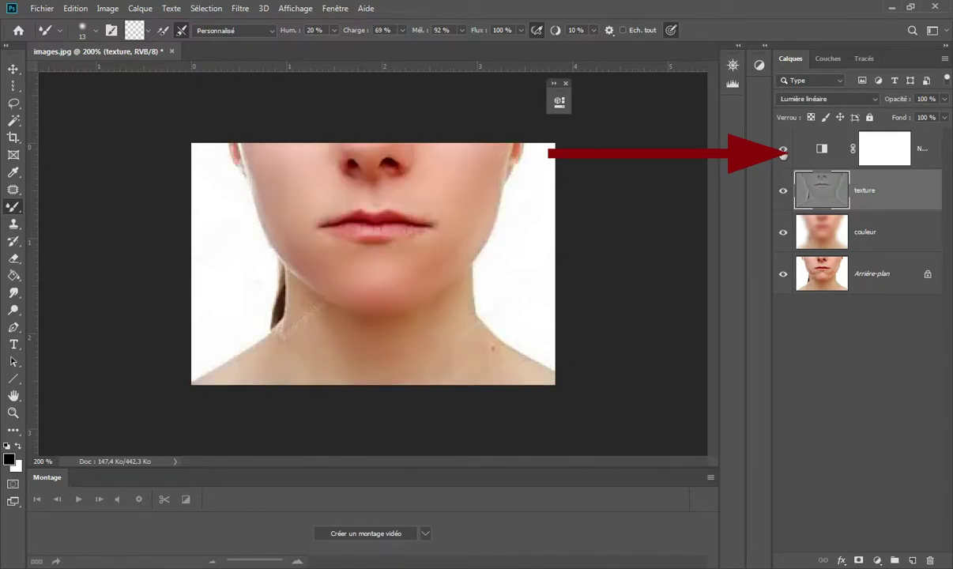
{"action": "left_click", "coordinate": [783, 152]}
{"action": "left_click", "coordinate": [784, 154]}
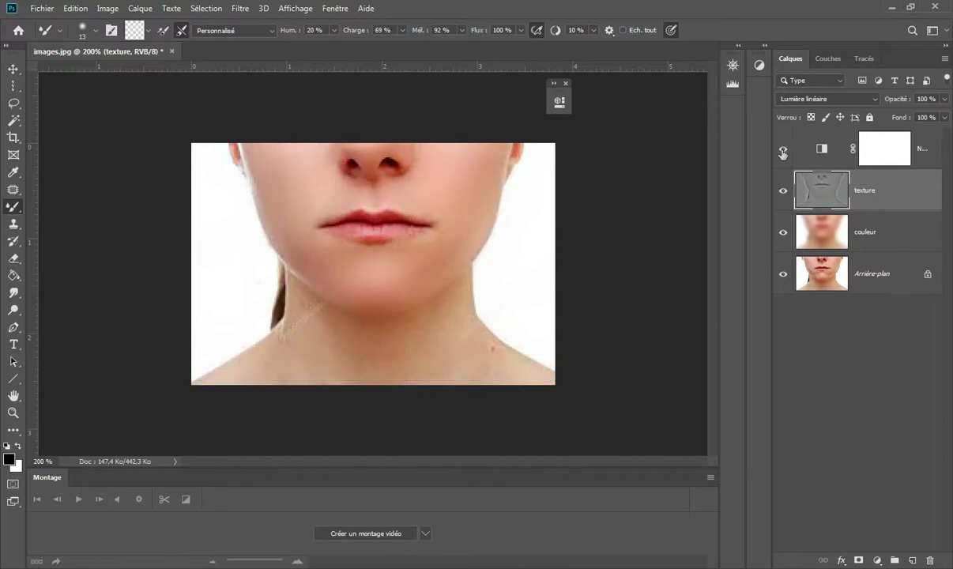
{"action": "left_click", "coordinate": [784, 154]}
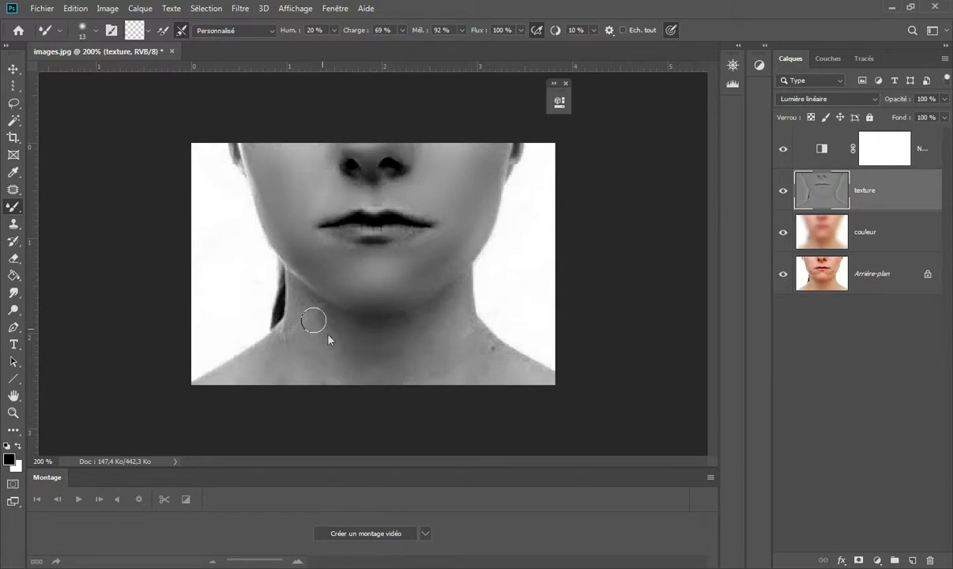
Smooth the neck and shoulders with an enlarged mixer brush, then shrink it again.
{"action": "key", "text": "bracketright"}
{"action": "key", "text": "bracketright"}
{"action": "mouse_move", "coordinate": [294, 333]}
{"action": "left_mouse_down"}
{"action": "mouse_move", "coordinate": [315, 317]}
{"action": "mouse_move", "coordinate": [289, 294]}
{"action": "mouse_move", "coordinate": [348, 326]}
{"action": "mouse_move", "coordinate": [422, 319]}
{"action": "mouse_move", "coordinate": [383, 330]}
{"action": "mouse_move", "coordinate": [428, 315]}
{"action": "mouse_move", "coordinate": [487, 348]}
{"action": "left_mouse_up"}
{"action": "mouse_move", "coordinate": [496, 373]}
{"action": "left_mouse_down"}
{"action": "mouse_move", "coordinate": [283, 371]}
{"action": "mouse_move", "coordinate": [304, 339]}
{"action": "mouse_move", "coordinate": [347, 347]}
{"action": "mouse_move", "coordinate": [440, 323]}
{"action": "mouse_move", "coordinate": [451, 298]}
{"action": "mouse_move", "coordinate": [436, 309]}
{"action": "mouse_move", "coordinate": [443, 279]}
{"action": "mouse_move", "coordinate": [468, 238]}
{"action": "mouse_move", "coordinate": [425, 273]}
{"action": "mouse_move", "coordinate": [322, 249]}
{"action": "mouse_move", "coordinate": [386, 268]}
{"action": "mouse_move", "coordinate": [407, 262]}
{"action": "mouse_move", "coordinate": [404, 242]}
{"action": "mouse_move", "coordinate": [415, 234]}
{"action": "mouse_move", "coordinate": [396, 247]}
{"action": "mouse_move", "coordinate": [421, 234]}
{"action": "mouse_move", "coordinate": [332, 255]}
{"action": "mouse_move", "coordinate": [326, 239]}
{"action": "mouse_move", "coordinate": [348, 251]}
{"action": "left_mouse_up"}
{"action": "key", "text": "bracketleft"}
{"action": "key", "text": "bracketleft"}
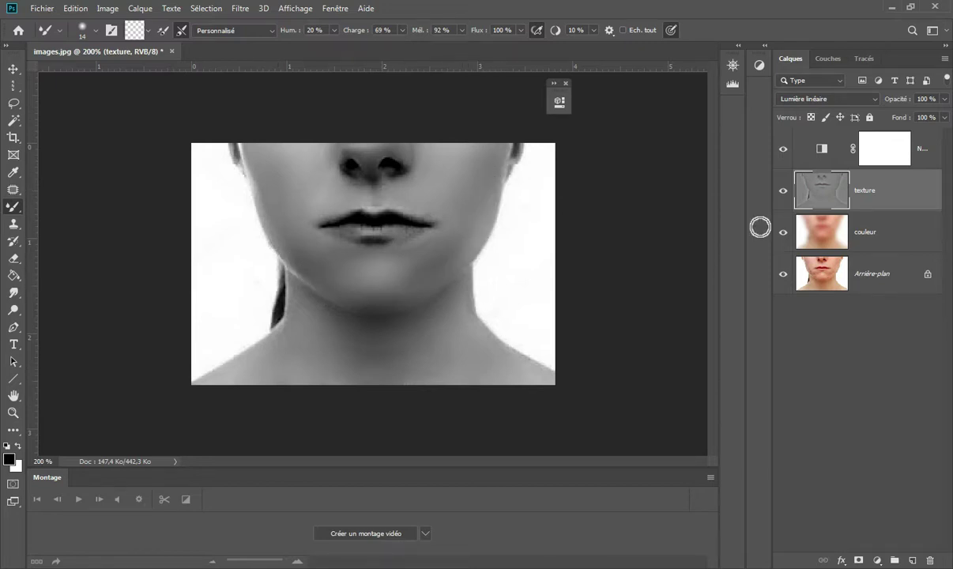
Toggle Noir et blanc and the original to compare colour, then delete the Noir et blanc layer.
{"action": "left_click", "coordinate": [784, 152]}
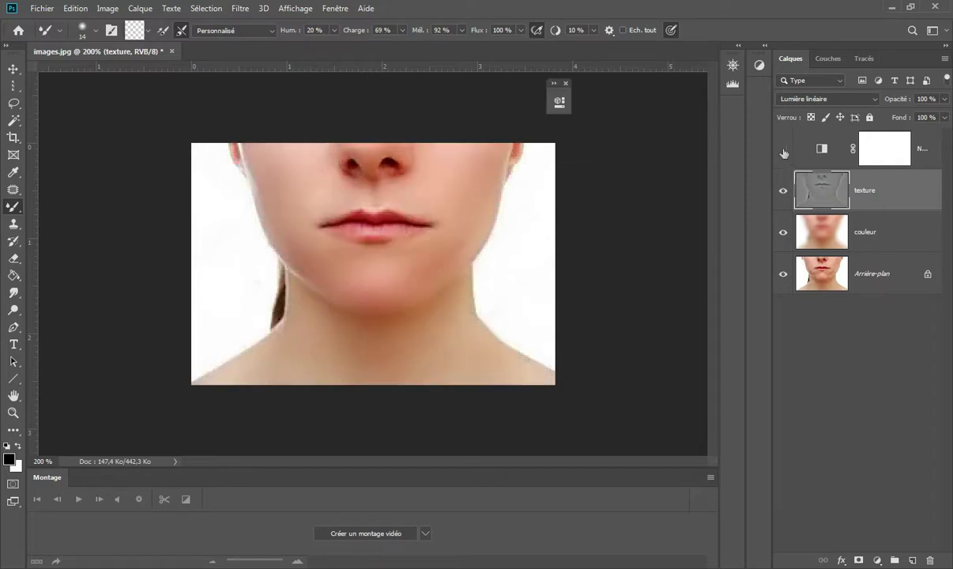
{"action": "left_click", "coordinate": [784, 151]}
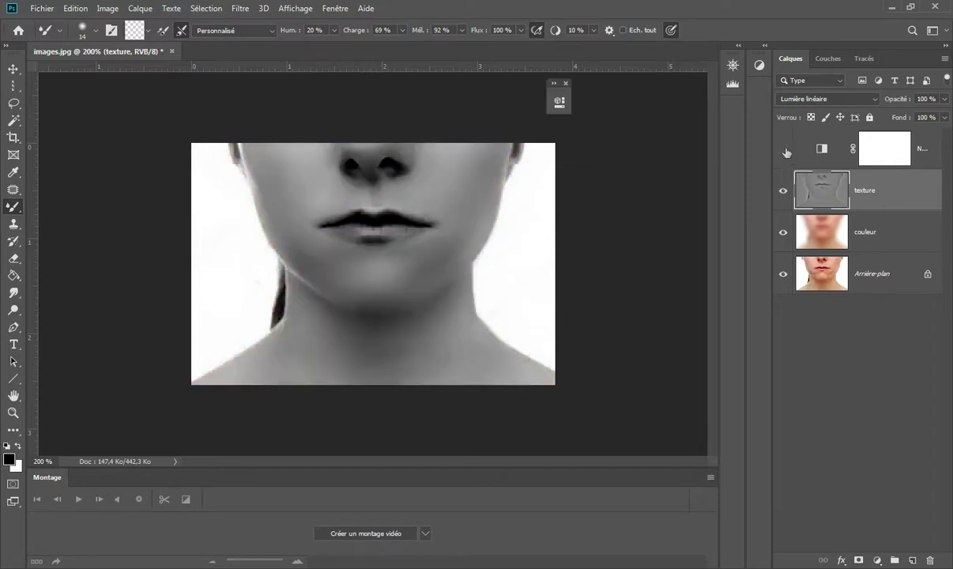
{"action": "left_click", "coordinate": [785, 150]}
{"action": "left_click", "coordinate": [785, 275], "text": "alt"}
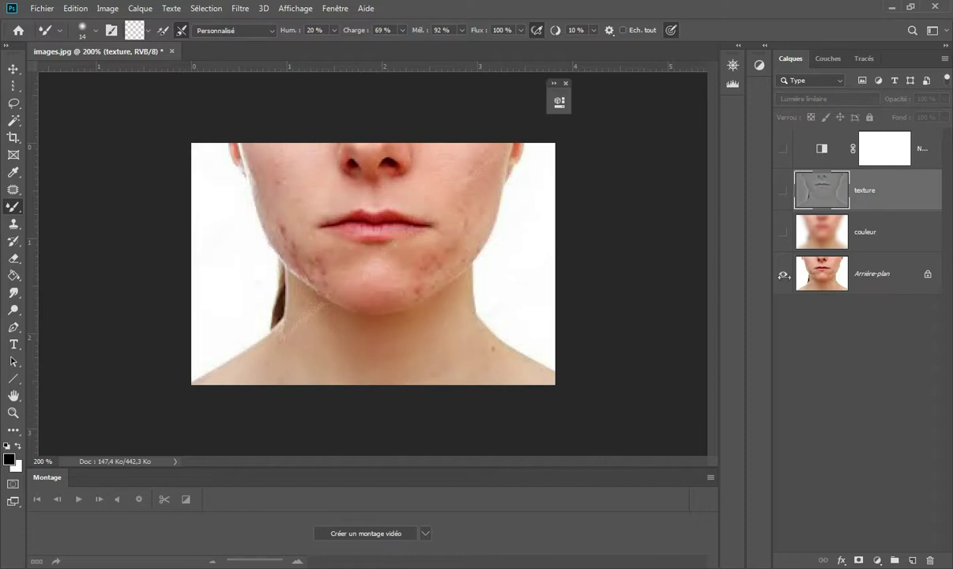
{"action": "left_click", "coordinate": [785, 275], "text": "alt"}
{"action": "left_click", "coordinate": [784, 275], "text": "alt"}
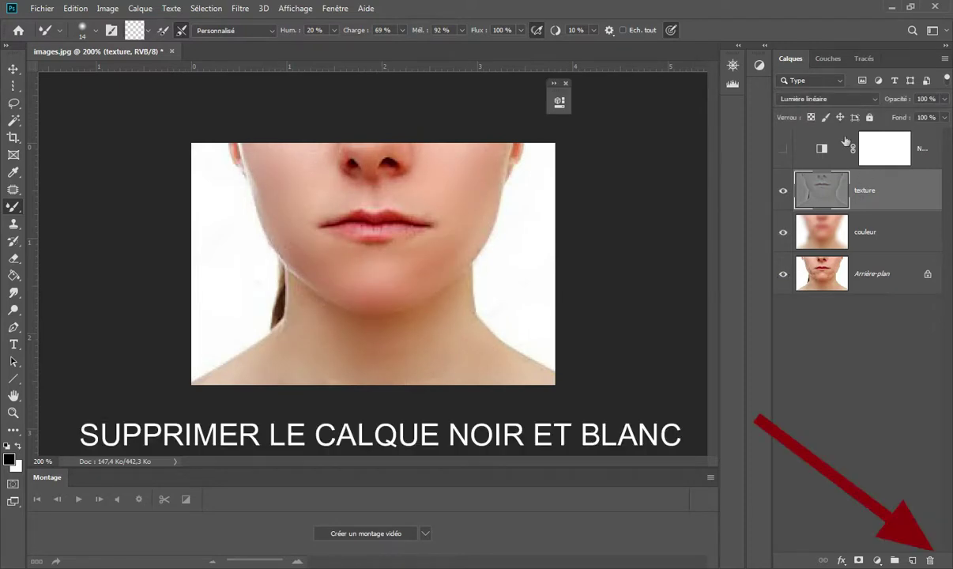
{"action": "mouse_move", "coordinate": [845, 141]}
{"action": "left_mouse_down"}
{"action": "mouse_move", "coordinate": [938, 504]}
{"action": "mouse_move", "coordinate": [933, 561]}
{"action": "left_mouse_up"}
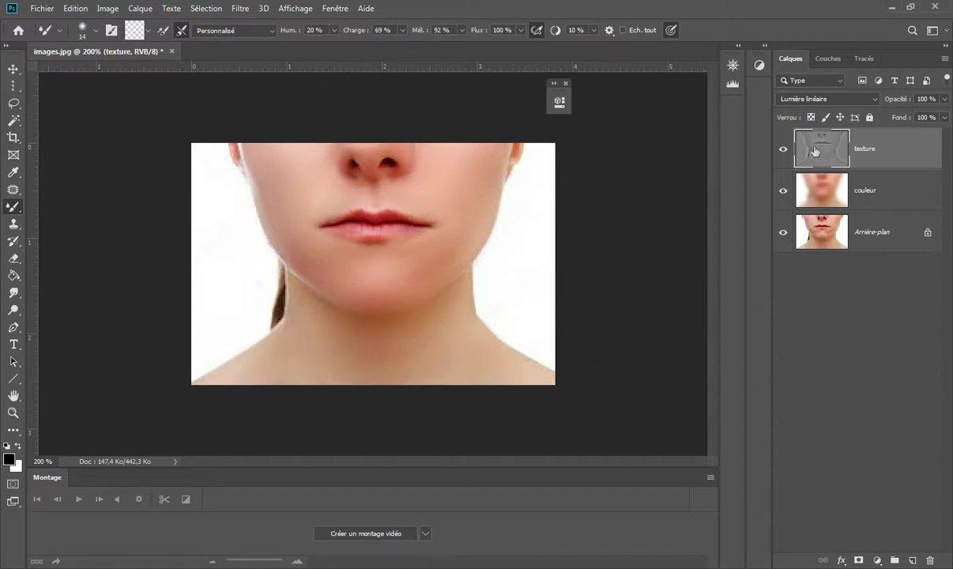
Lasso the left cheek on the texture layer and apply Flou gaussien inside it.
{"action": "left_click", "coordinate": [13, 104]}
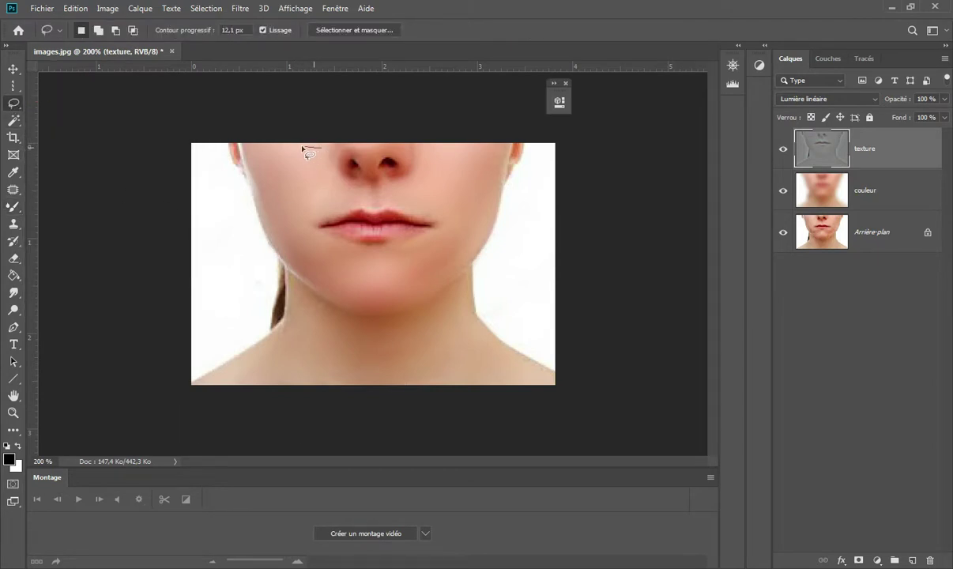
{"action": "mouse_move", "coordinate": [280, 148]}
{"action": "left_mouse_down"}
{"action": "mouse_move", "coordinate": [268, 206]}
{"action": "mouse_move", "coordinate": [284, 247]}
{"action": "mouse_move", "coordinate": [316, 263]}
{"action": "mouse_move", "coordinate": [309, 230]}
{"action": "mouse_move", "coordinate": [320, 158]}
{"action": "left_mouse_up"}
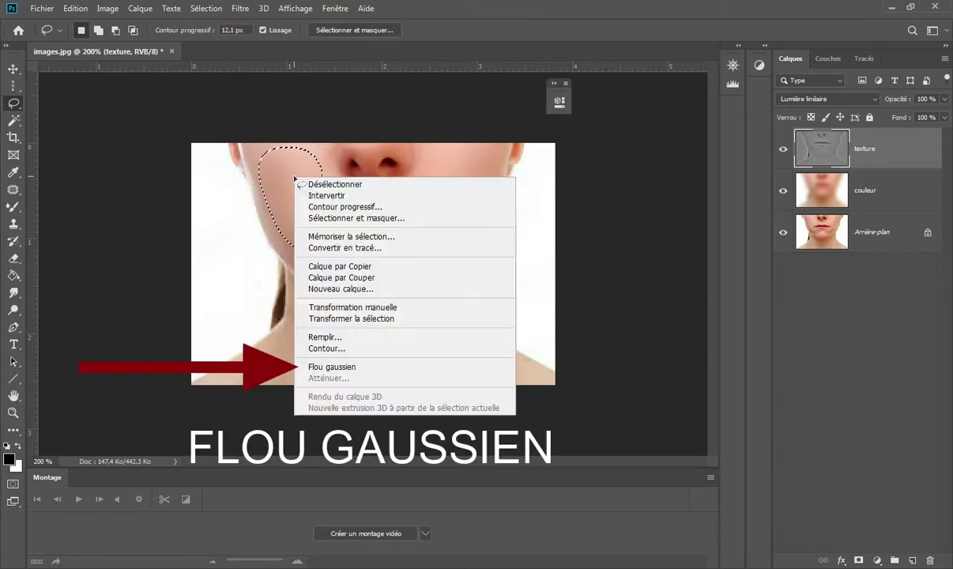
{"action": "right_click", "coordinate": [298, 185]}
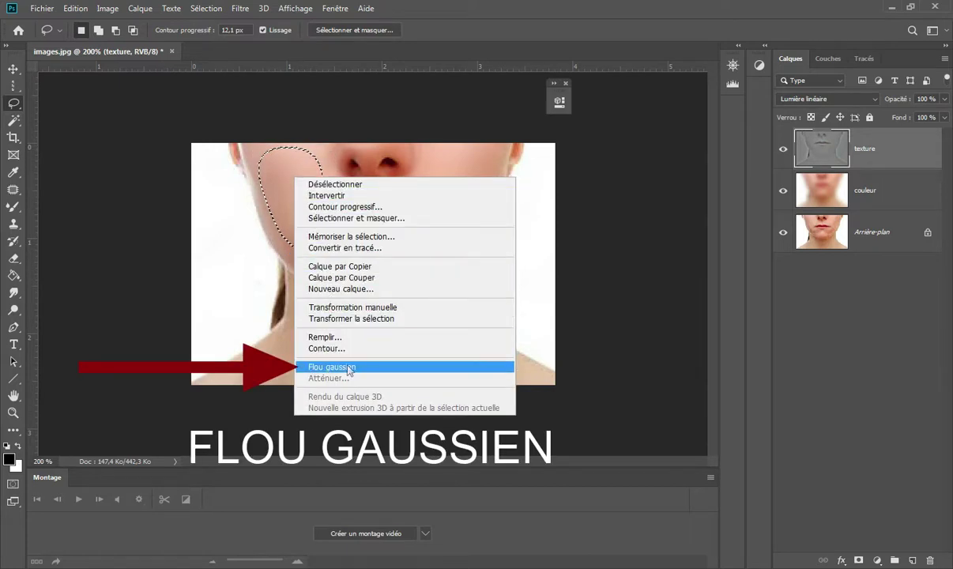
{"action": "left_click", "coordinate": [373, 369]}
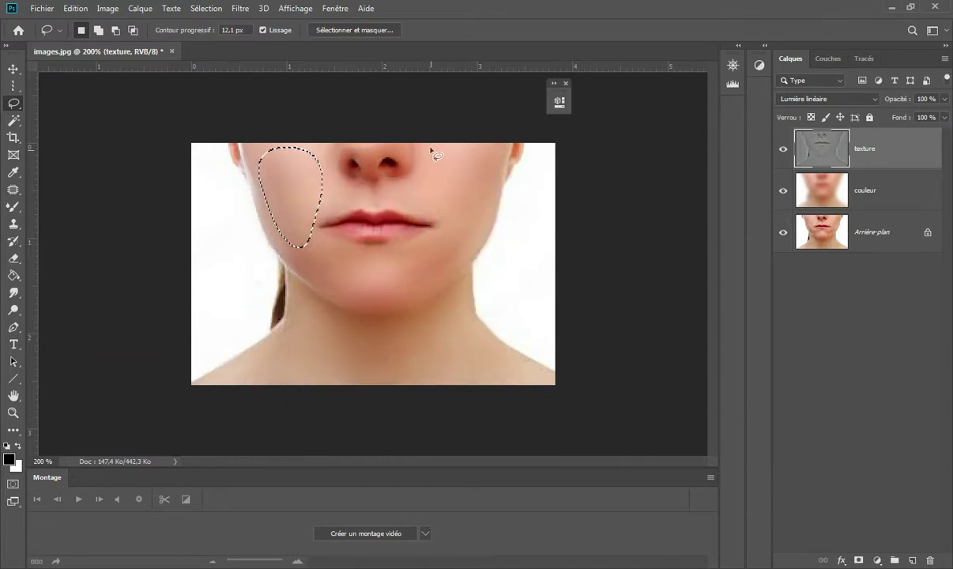
Lasso the right cheek and apply Flou gaussien to it.
{"action": "mouse_move", "coordinate": [424, 144]}
{"action": "left_mouse_down"}
{"action": "mouse_move", "coordinate": [496, 155]}
{"action": "mouse_move", "coordinate": [472, 245]}
{"action": "mouse_move", "coordinate": [453, 251]}
{"action": "mouse_move", "coordinate": [416, 183]}
{"action": "left_mouse_up"}
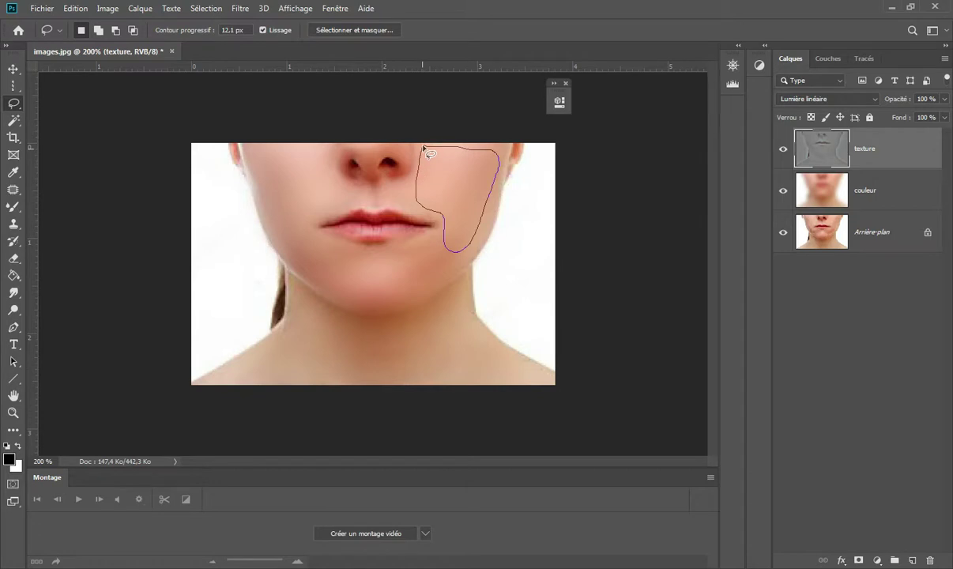
{"action": "left_click_drag", "start_coordinate": [424, 147], "coordinate": [421, 150]}
{"action": "right_click", "coordinate": [460, 180]}
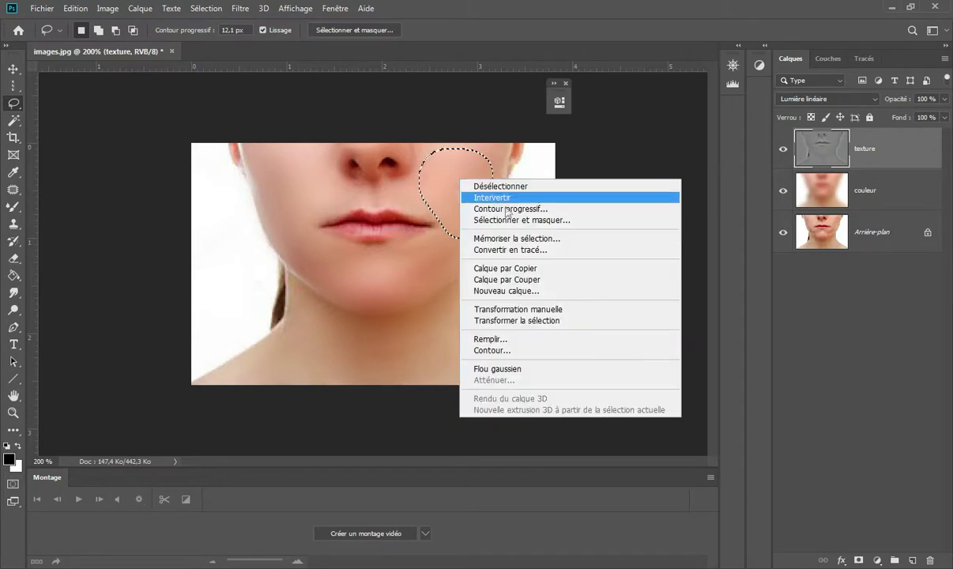
{"action": "left_click", "coordinate": [534, 372]}
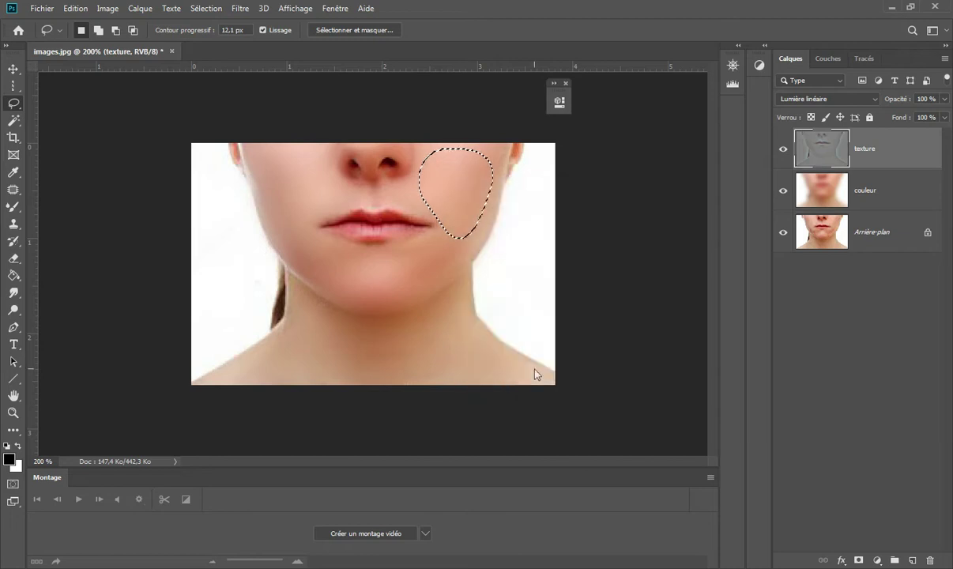
Lasso the chin below the lips and apply Flou gaussien to it.
{"action": "mouse_move", "coordinate": [314, 237]}
{"action": "left_mouse_down"}
{"action": "mouse_move", "coordinate": [399, 256]}
{"action": "mouse_move", "coordinate": [447, 235]}
{"action": "mouse_move", "coordinate": [326, 280]}
{"action": "left_mouse_up"}
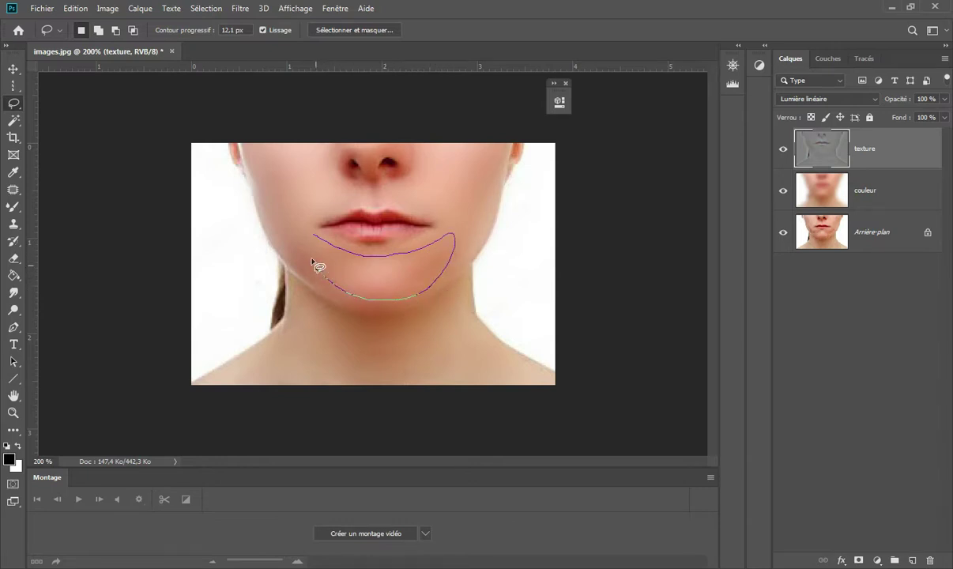
{"action": "left_click_drag", "start_coordinate": [327, 280], "coordinate": [315, 236]}
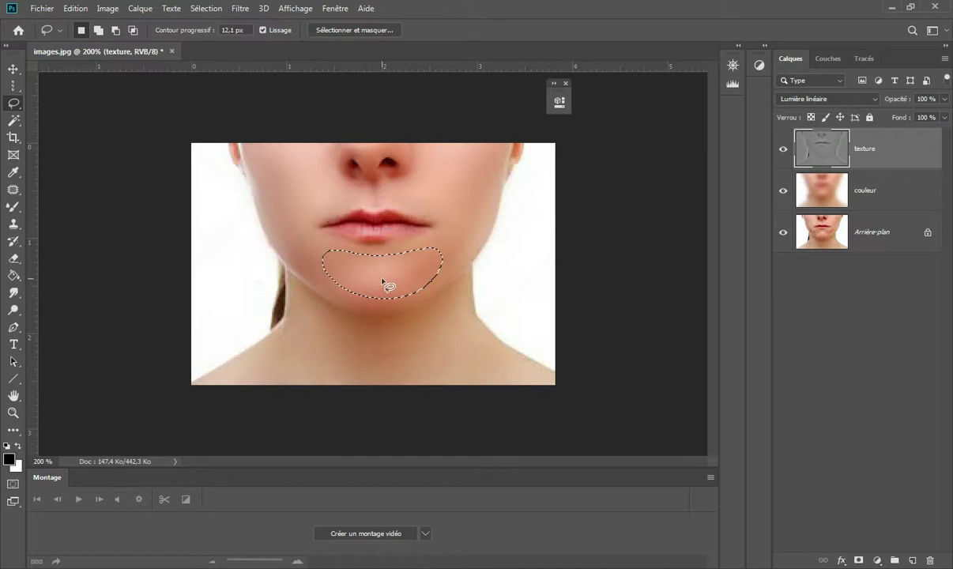
{"action": "right_click", "coordinate": [383, 281]}
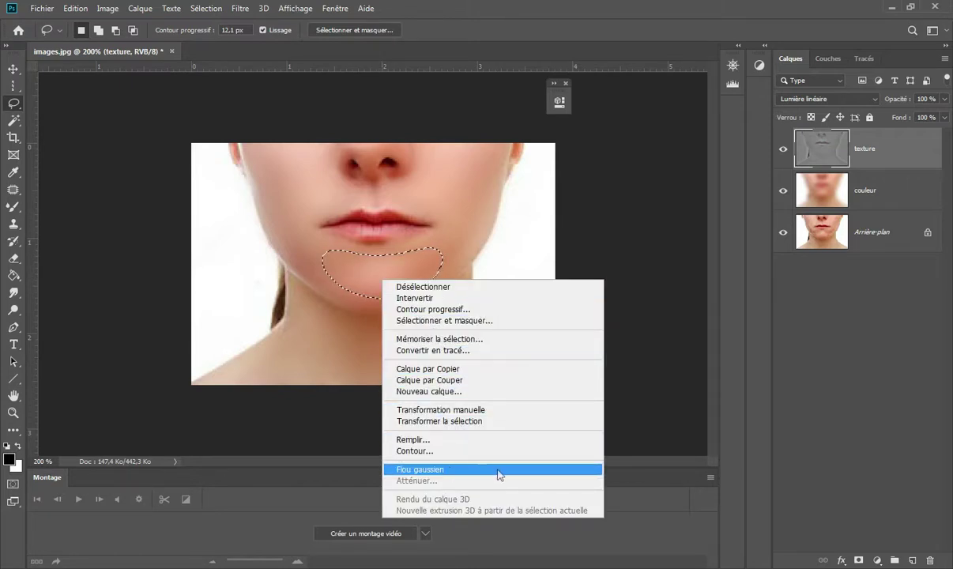
{"action": "left_click", "coordinate": [492, 470]}
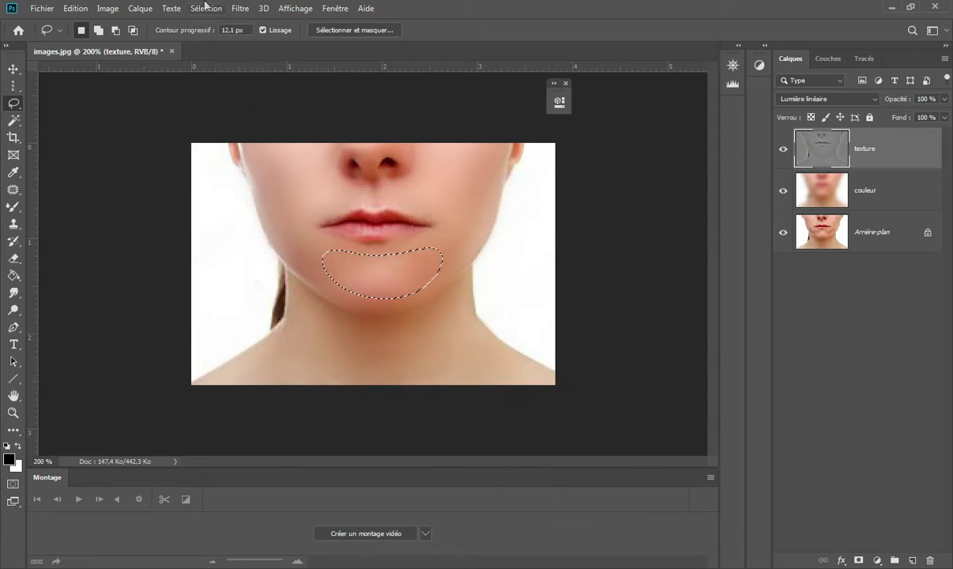
Deselect, compare with the original, then group texture and couleur into Groupe 1.
{"action": "left_click", "coordinate": [206, 8]}
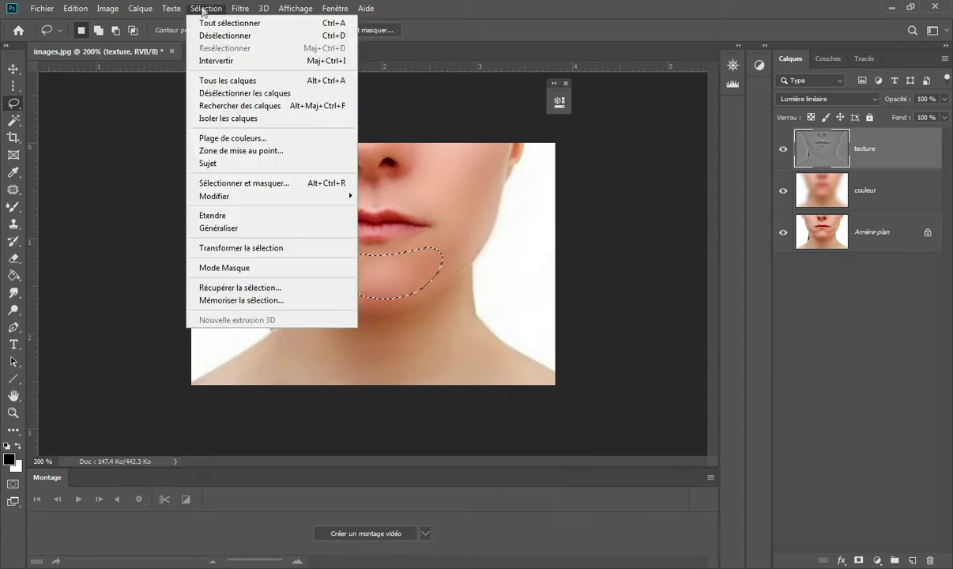
{"action": "left_click", "coordinate": [289, 39]}
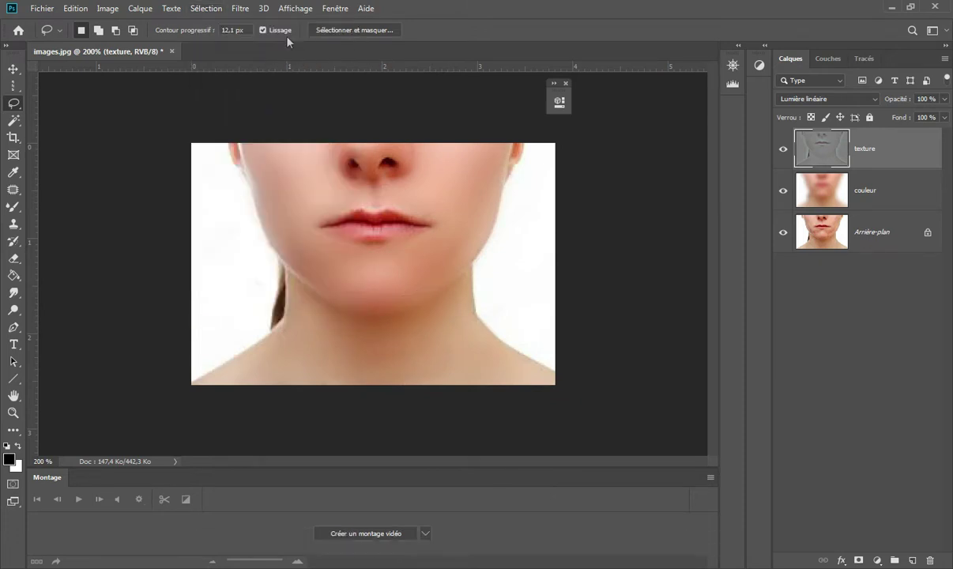
{"action": "left_click", "coordinate": [785, 236], "text": "alt"}
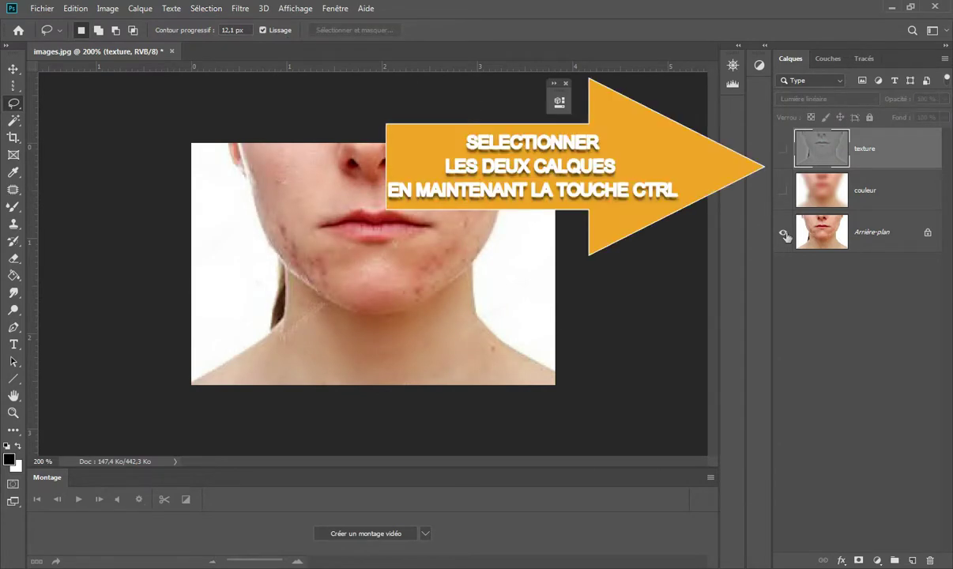
{"action": "left_click", "coordinate": [786, 235], "text": "alt"}
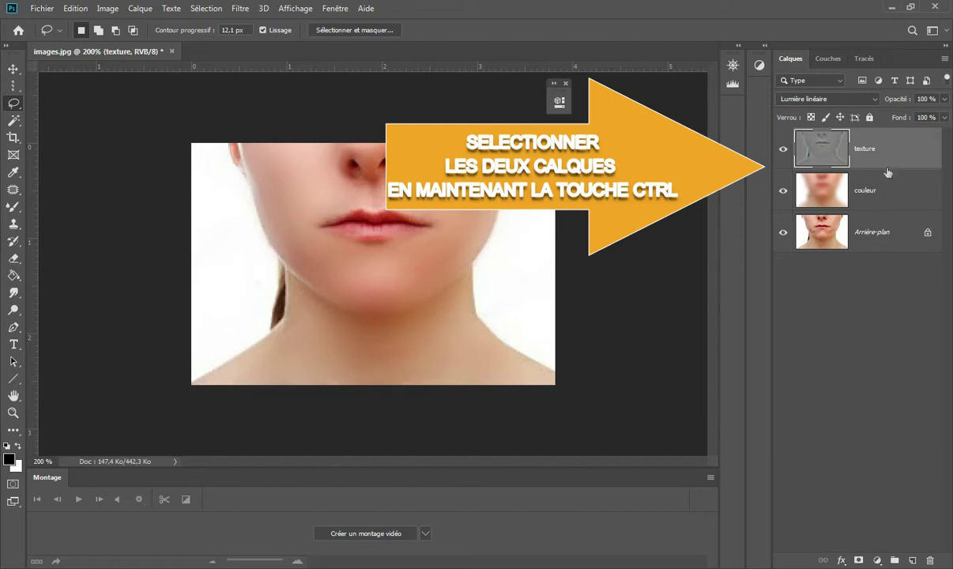
{"action": "left_click", "coordinate": [885, 190], "text": "ctrl"}
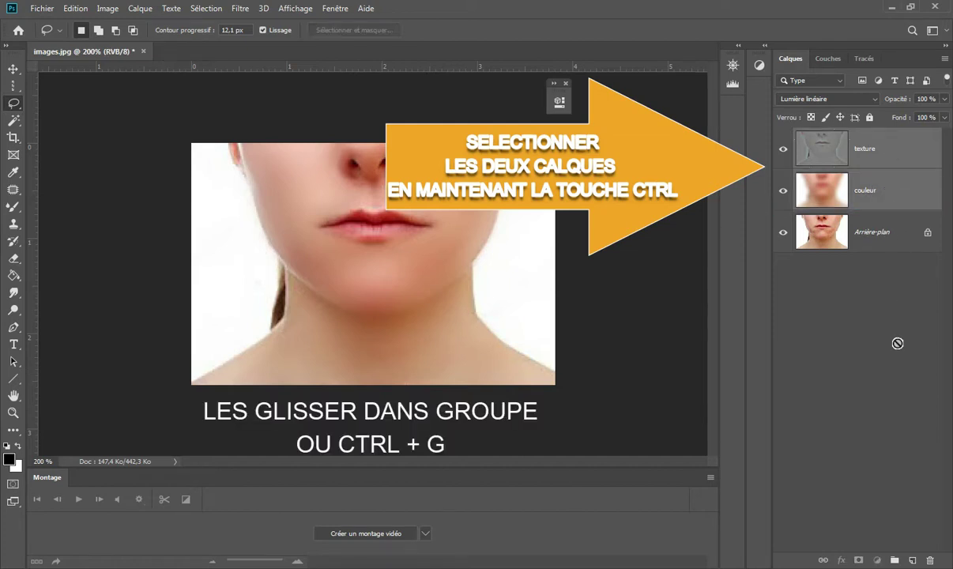
{"action": "left_click_drag", "start_coordinate": [898, 343], "coordinate": [895, 560]}
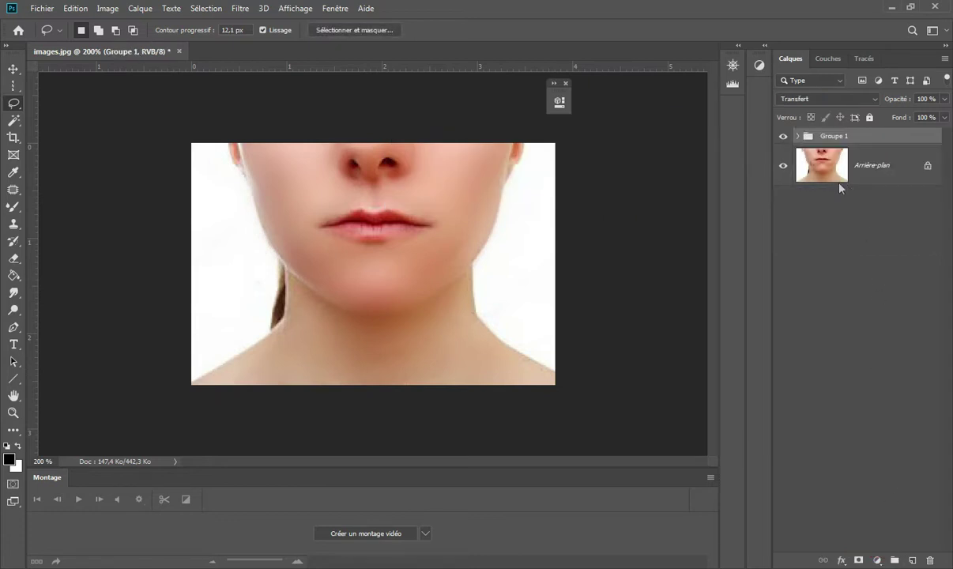
{"action": "left_click", "coordinate": [785, 166], "text": "alt"}
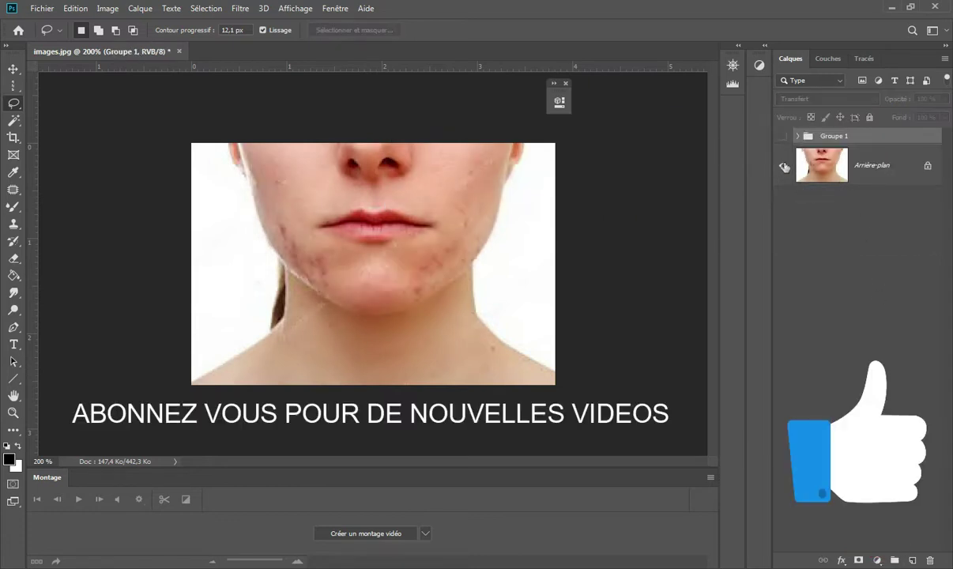
{"action": "left_click", "coordinate": [785, 166], "text": "alt"}
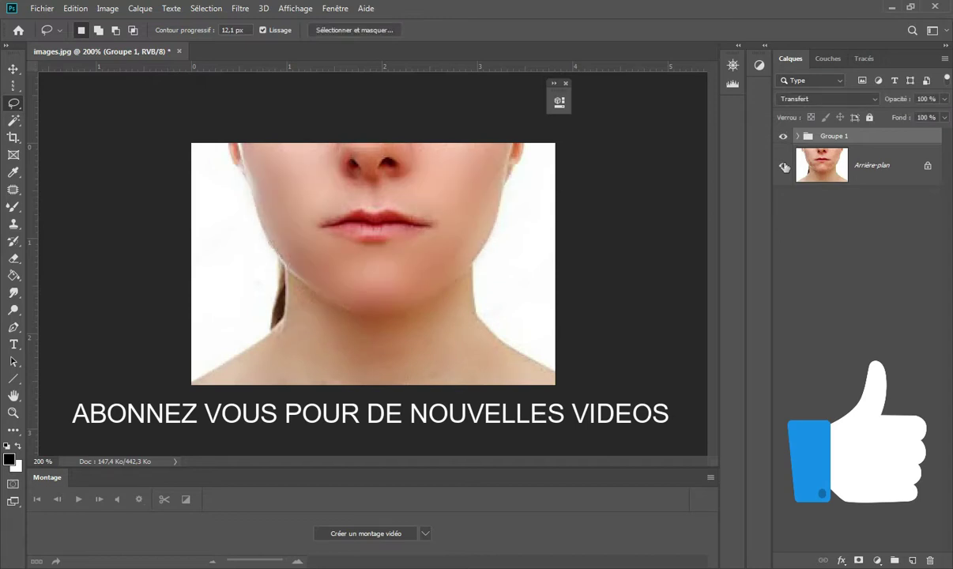
{"action": "left_click", "coordinate": [785, 166], "text": "alt"}
{"action": "left_click", "coordinate": [785, 166], "text": "alt"}
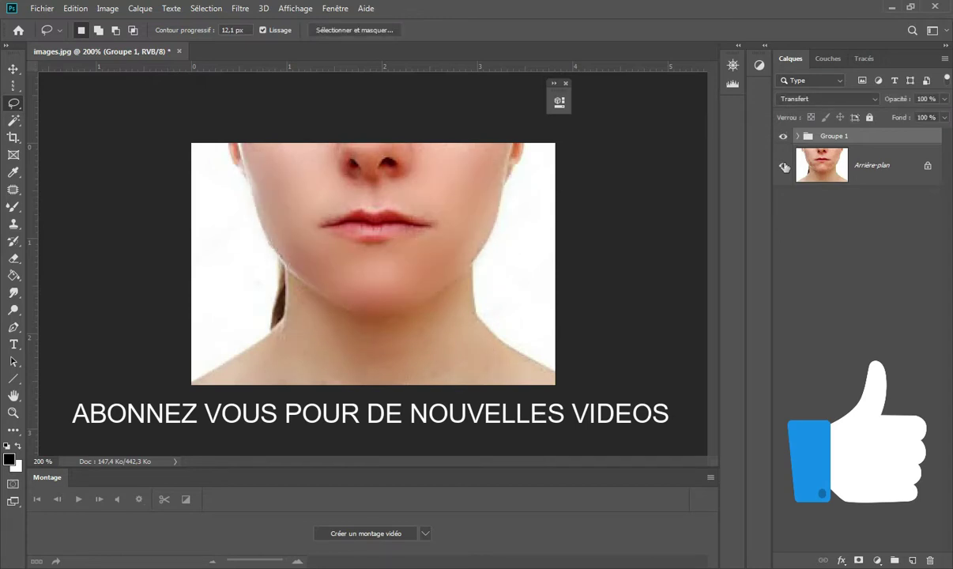